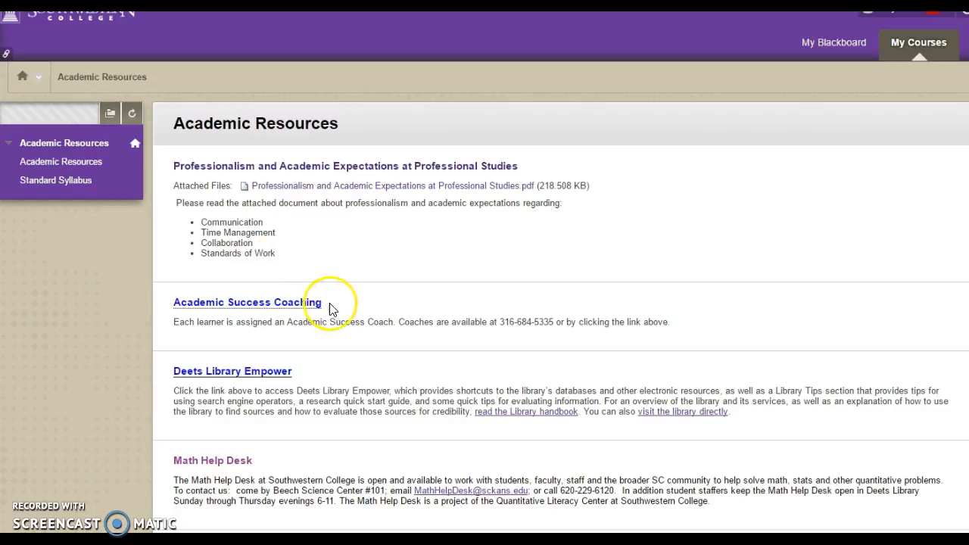
Find Deets Library Empower among the academic resources and open its library databases page.
left_click_drag(333, 303, 422, 373)
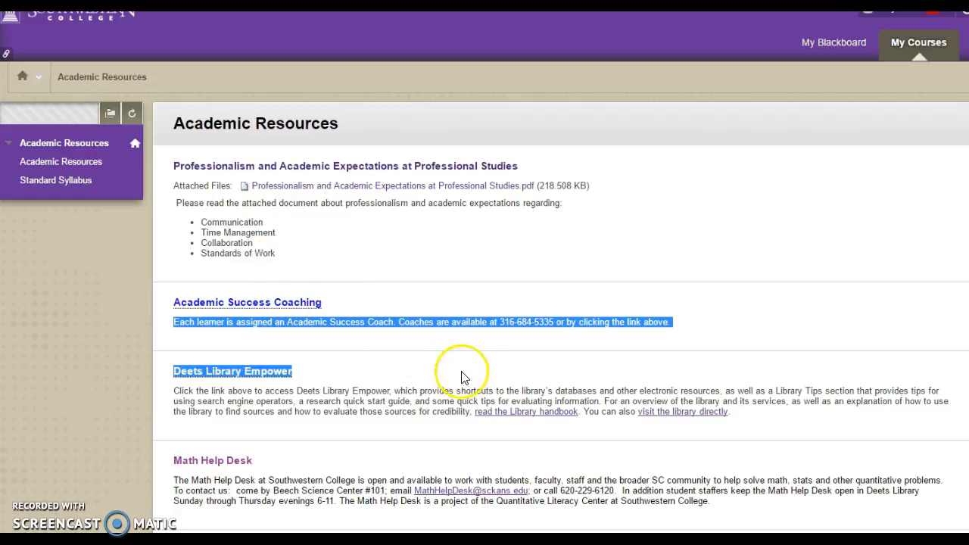
scroll(485, 273, "down", 2)
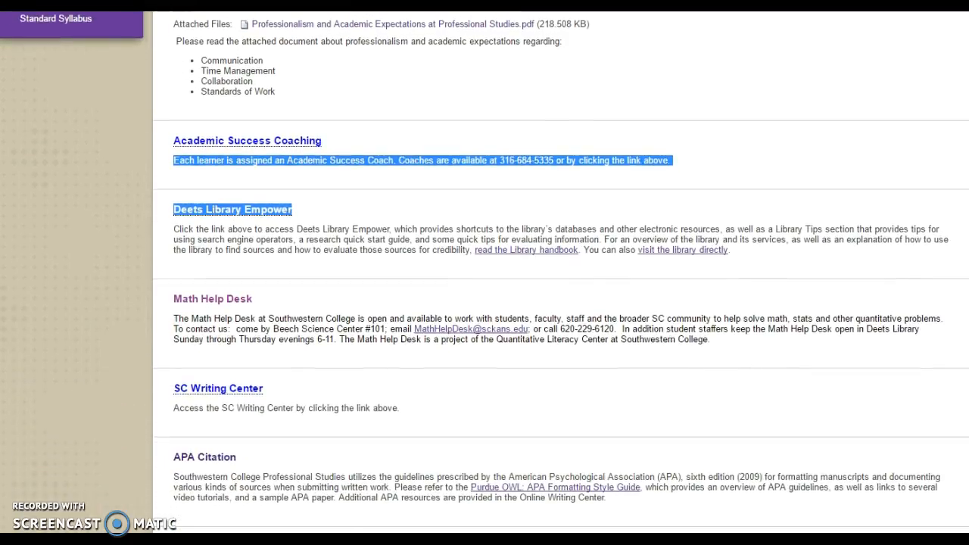
scroll(484, 272, "down", 1)
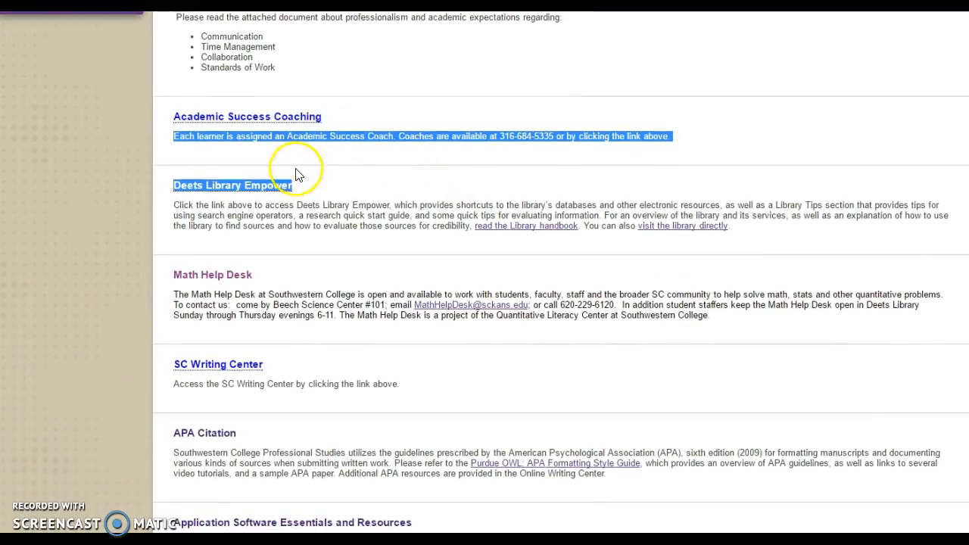
left_click(258, 191)
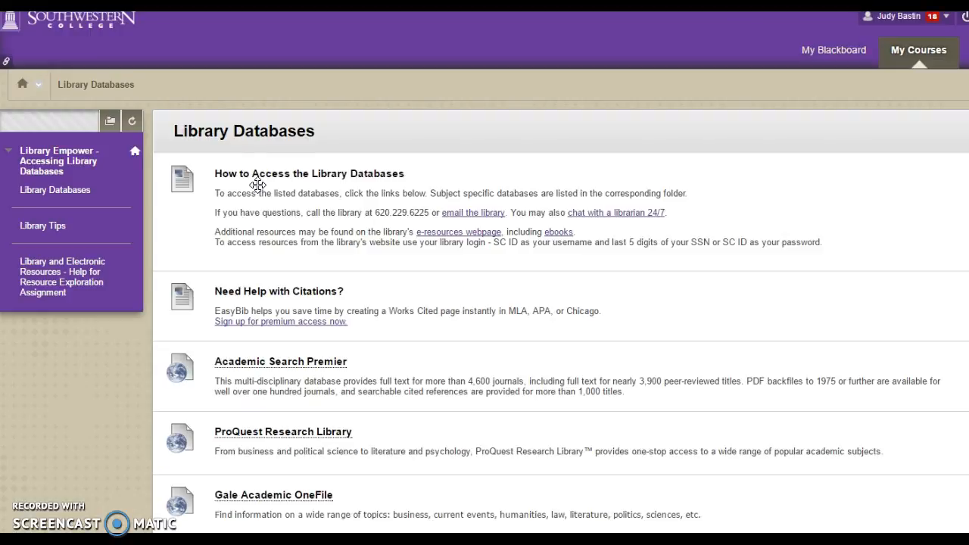
Go to EasyBib through the premium access sign-up link and open the list of your projects.
left_click(269, 325)
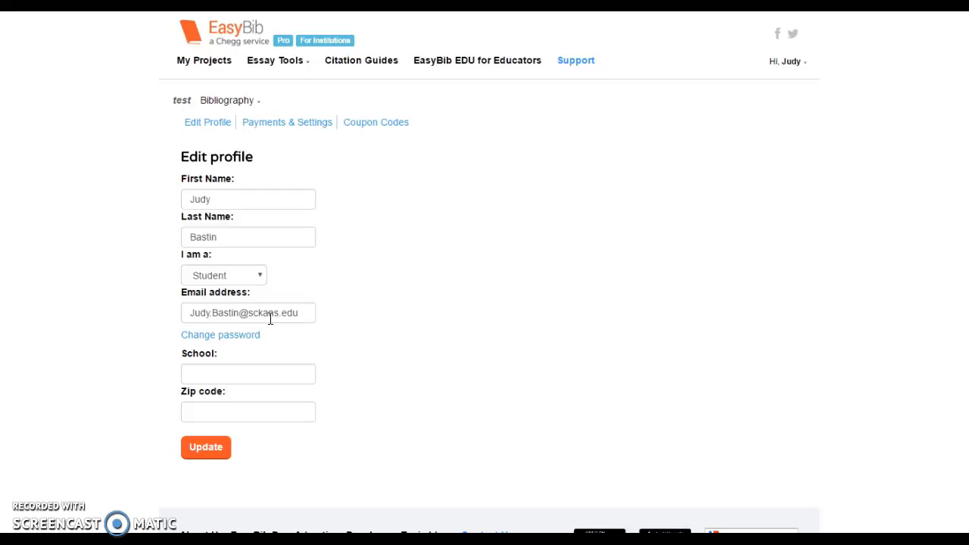
left_click(227, 34)
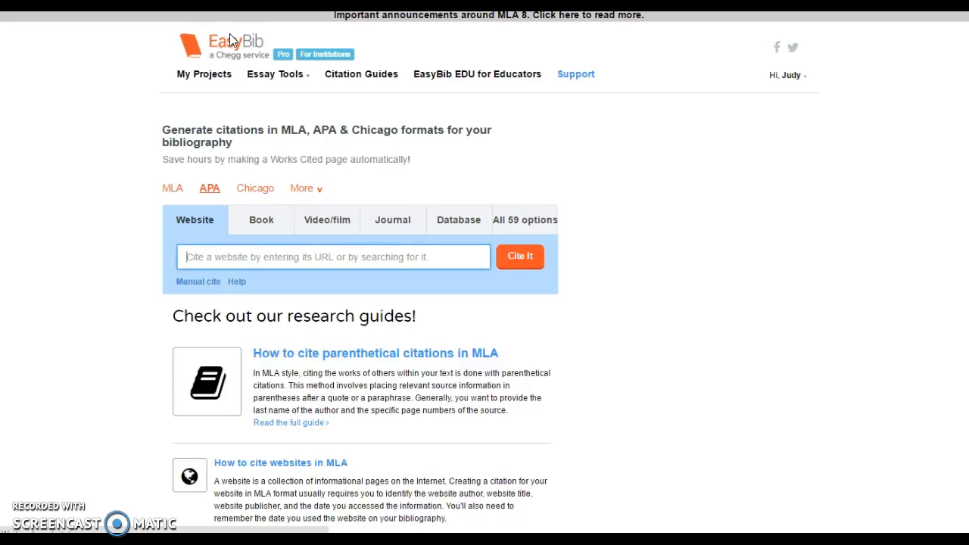
left_click(771, 77)
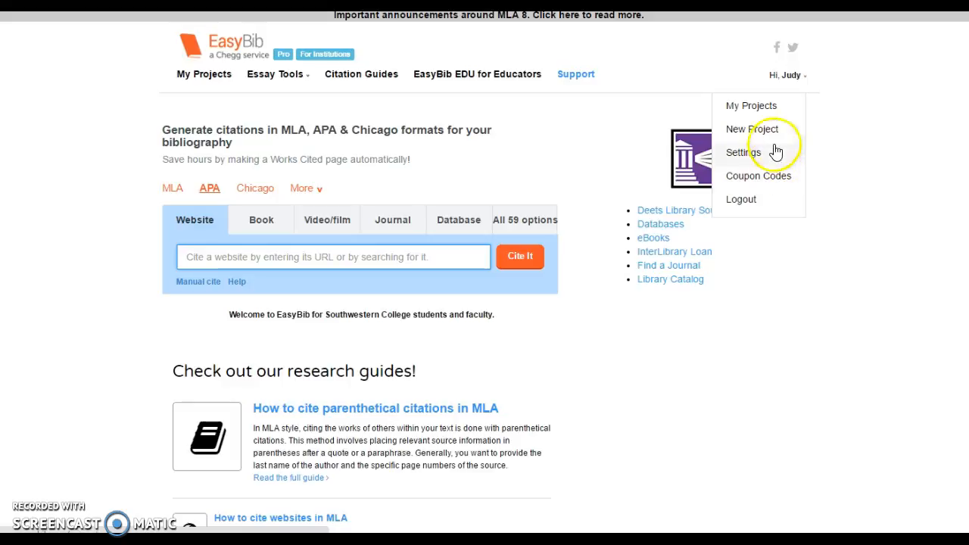
left_click(757, 108)
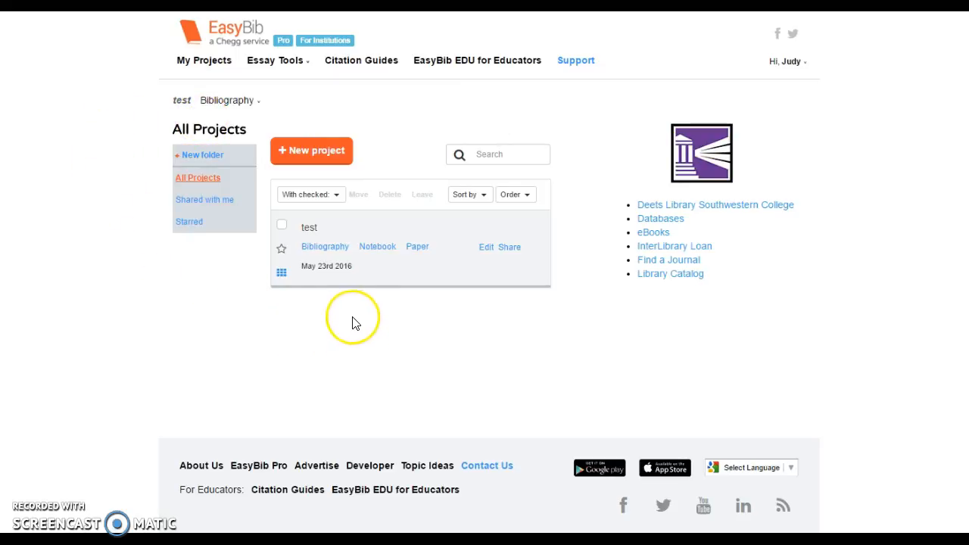
Create a project named "APA - CORE110" with Anthropology as the subject and MLA as the default style.
left_click(313, 151)
left_click(314, 158)
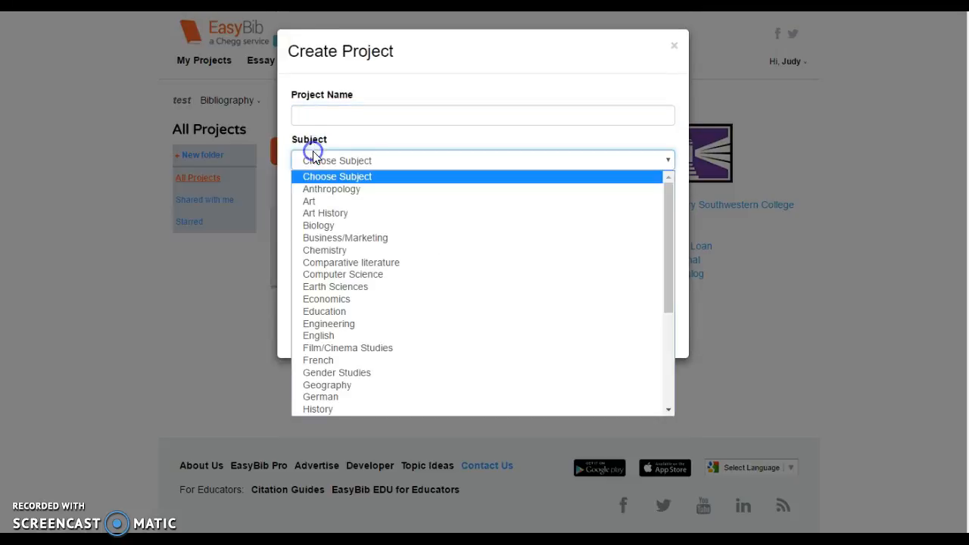
key("Down")
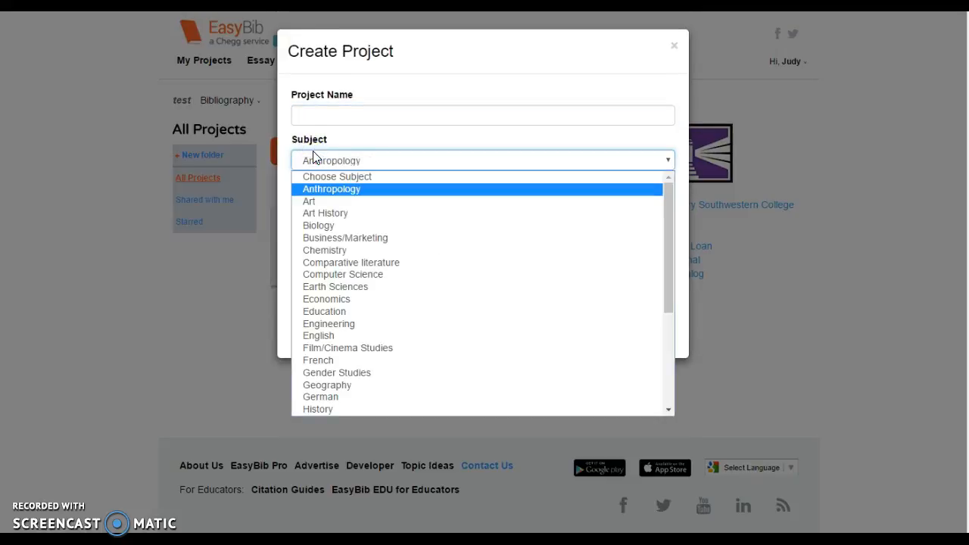
left_click(306, 116)
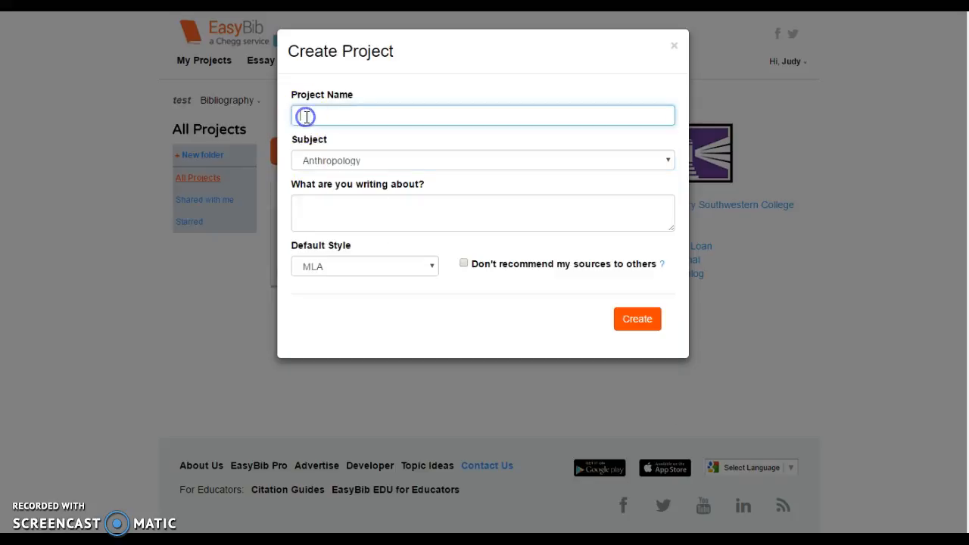
type("APA")
left_click(433, 267)
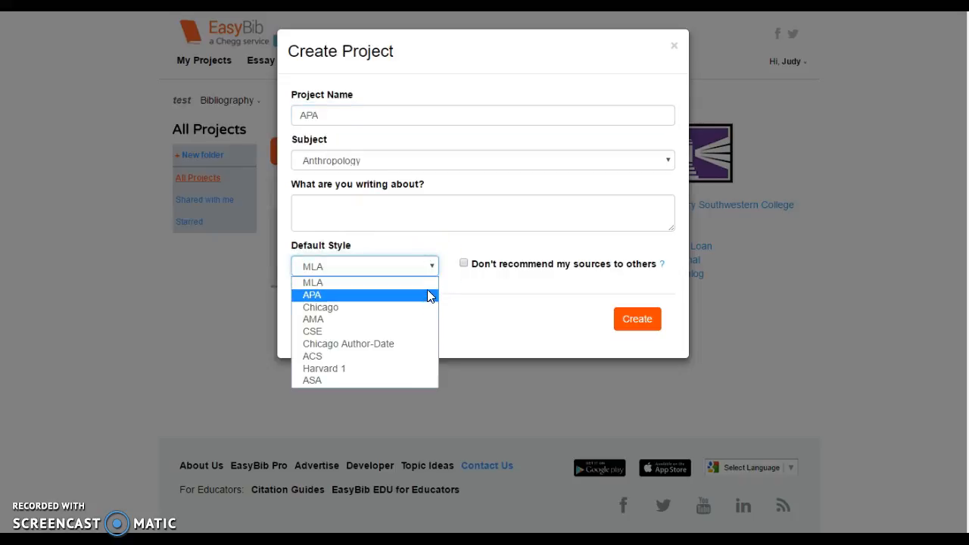
left_click(427, 283)
left_click(336, 115)
type("- ")
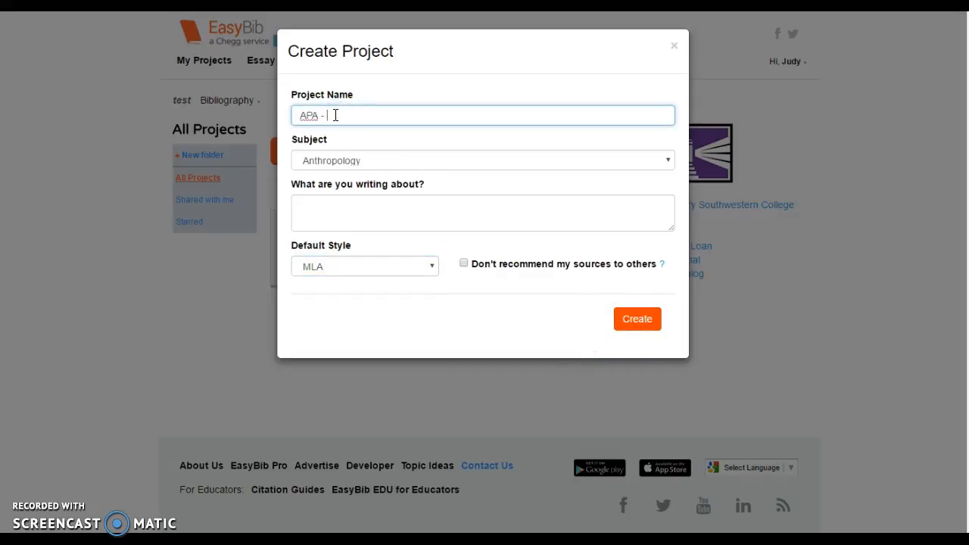
type("CORE110")
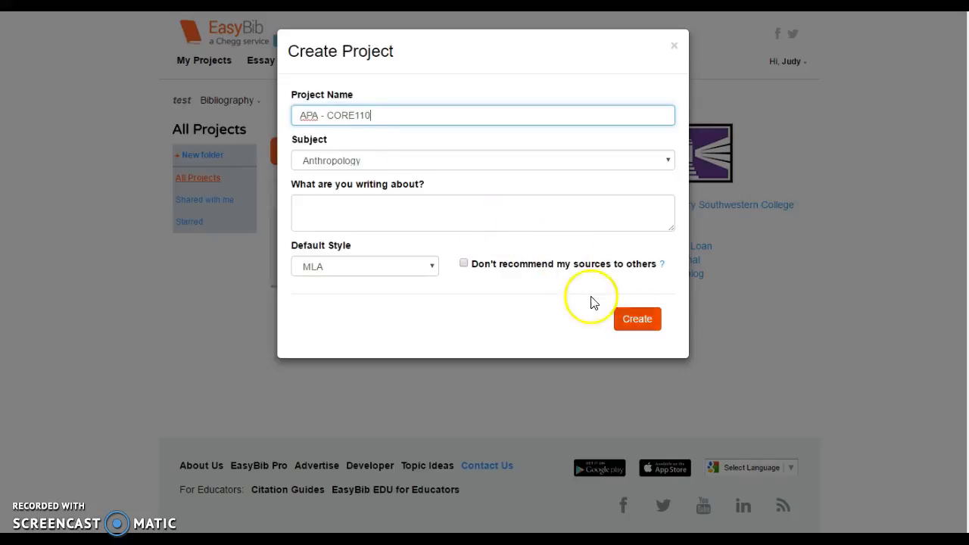
left_click(637, 319)
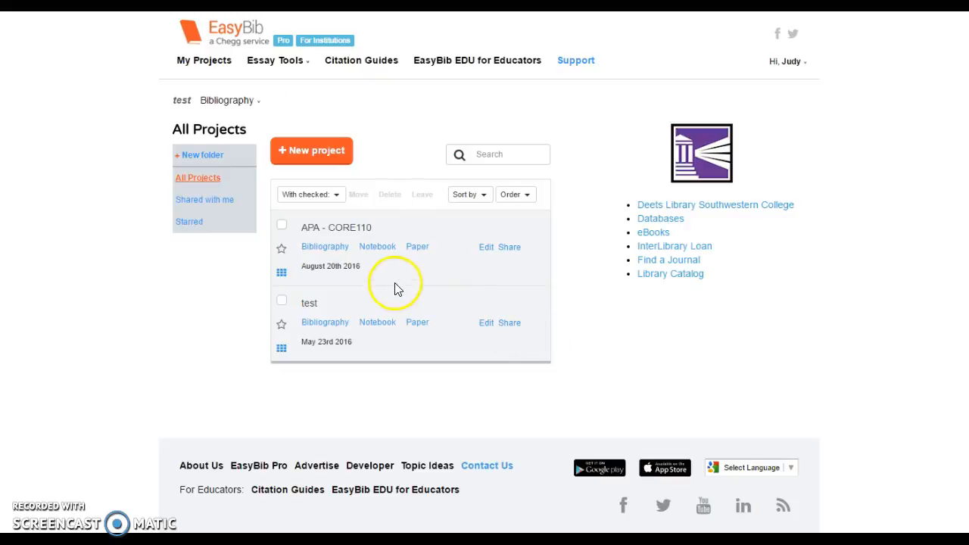
In the APA - CORE110 project's bibliography, switch the citation style to APA and search books for "freakonomics".
left_click(323, 250)
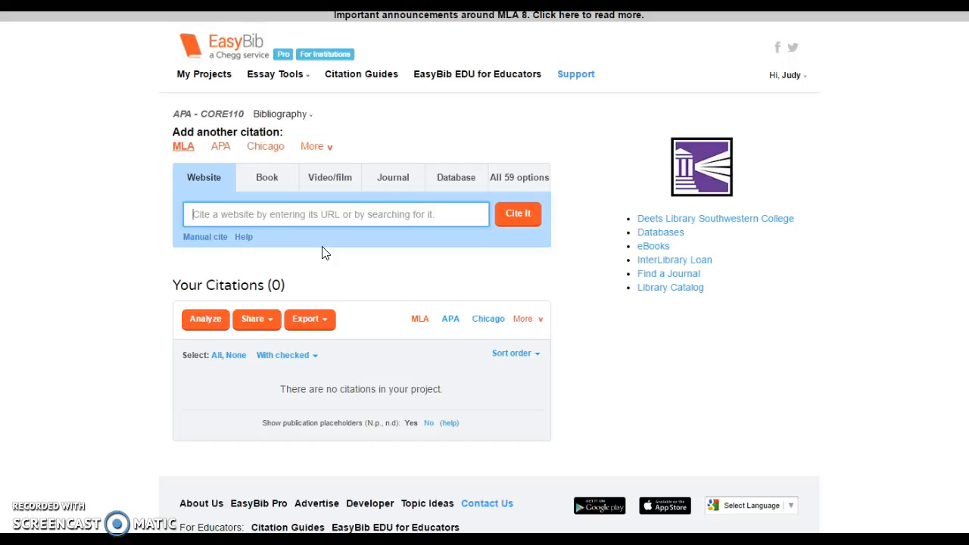
left_click(224, 149)
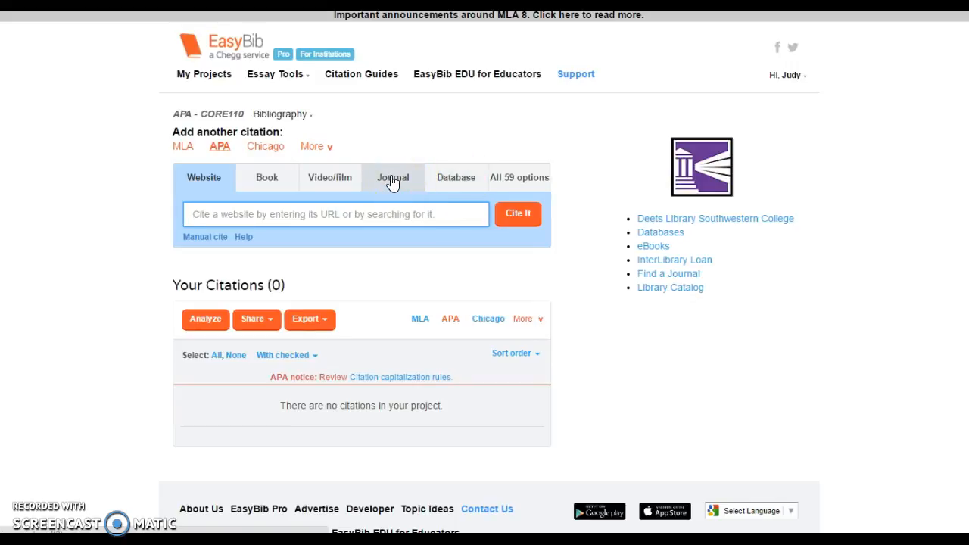
left_click(269, 182)
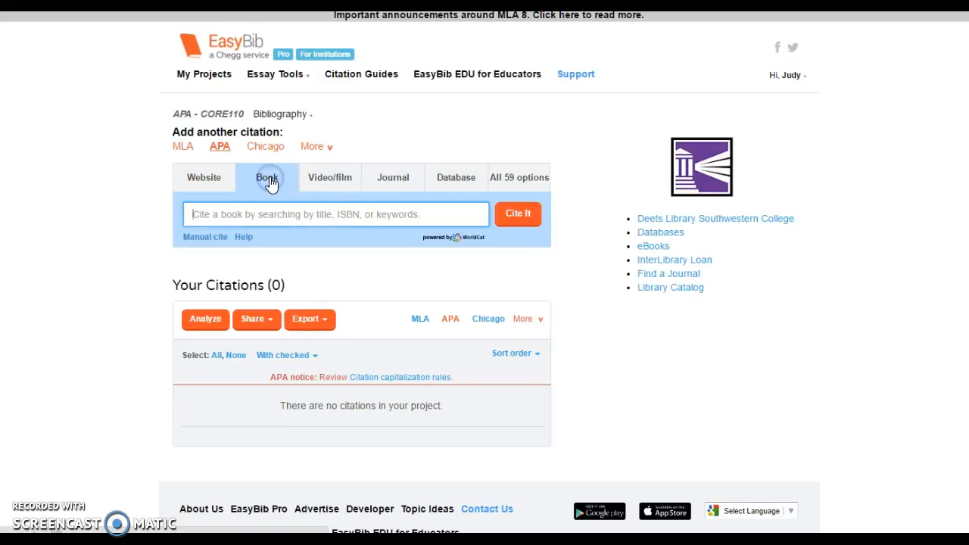
left_click(265, 202)
type("treakonomics")
key("Return")
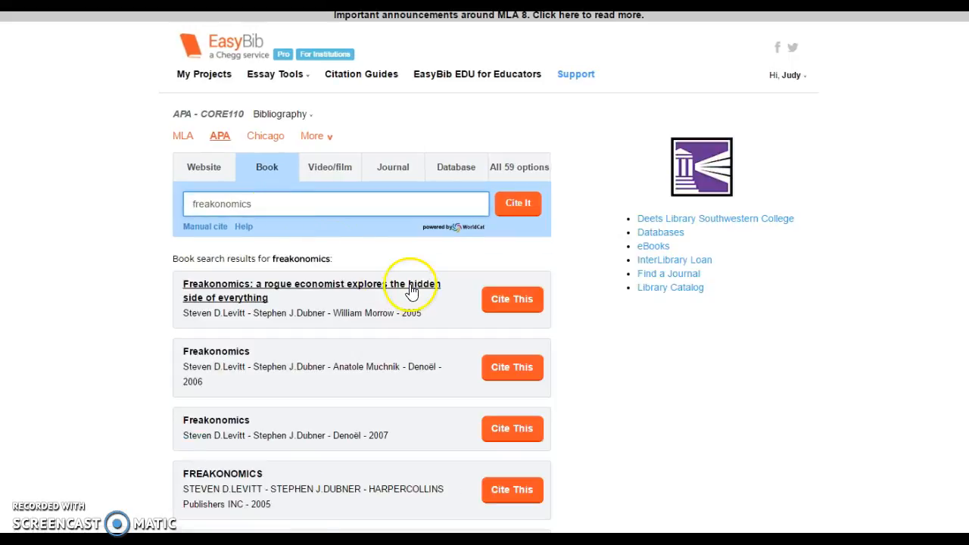
Create an in-print citation from the first result, "Freakonomics: a rogue economist explores the hidden side of everything", published by William Morrow in 2005.
left_click(509, 300)
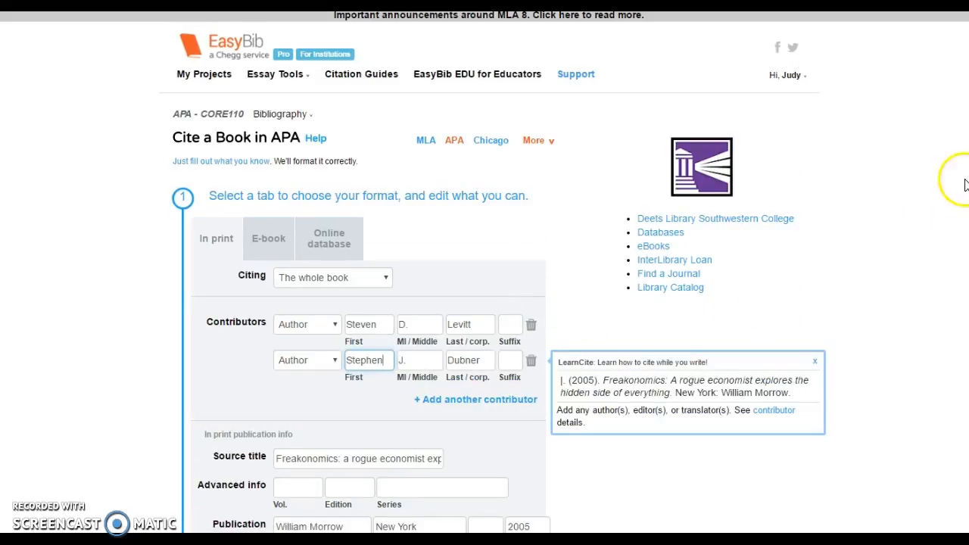
scroll(485, 273, "down", 3)
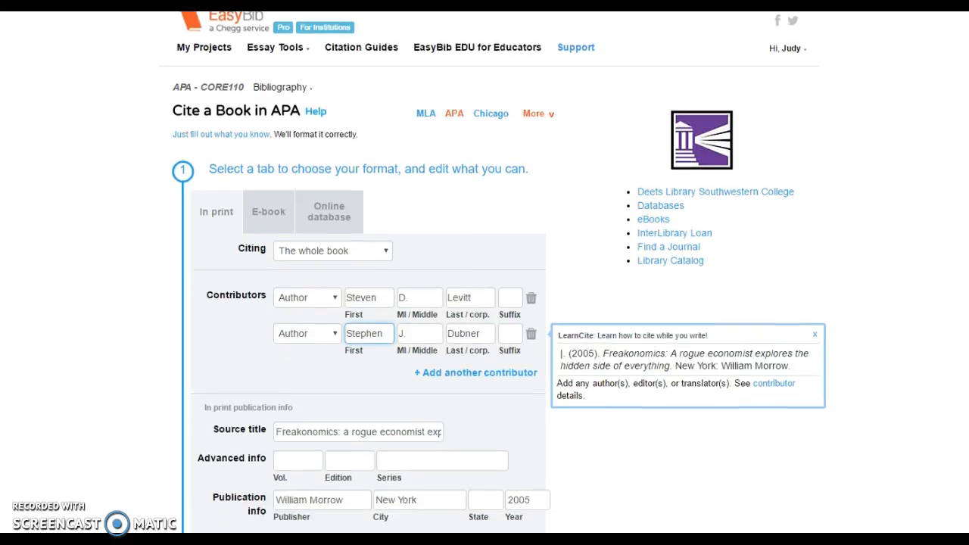
scroll(485, 273, "down", 3)
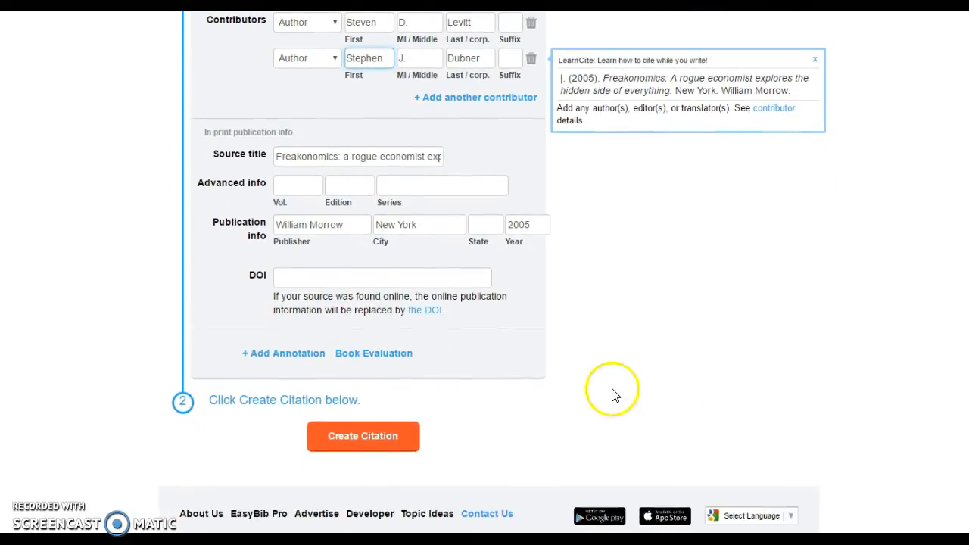
left_click(384, 437)
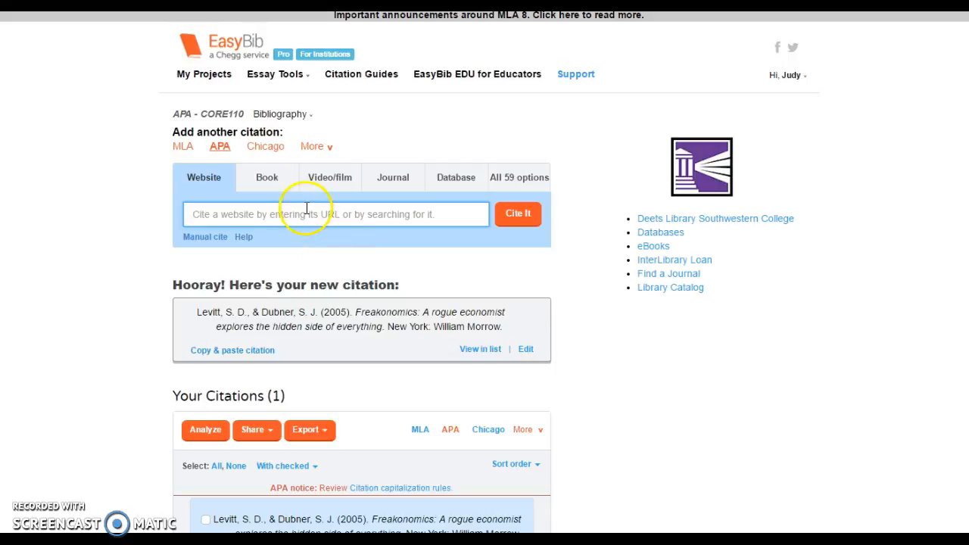
Open the manual book citation form and choose the E-book format, citing the whole book.
left_click(268, 179)
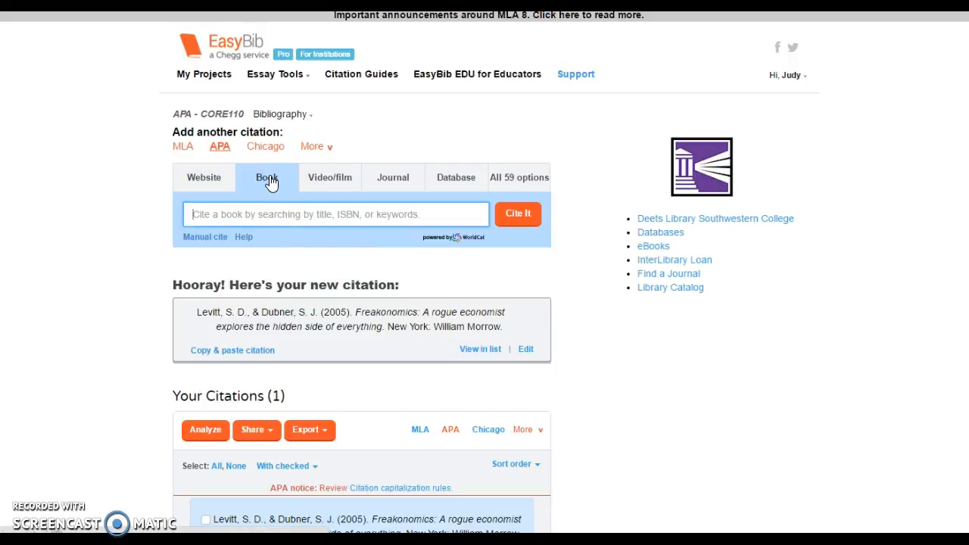
left_click(208, 237)
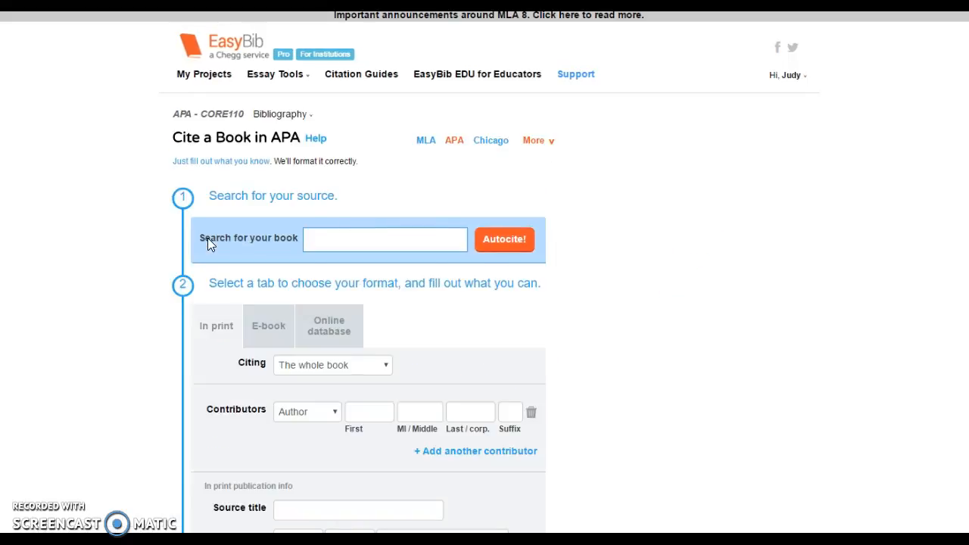
left_click(276, 323)
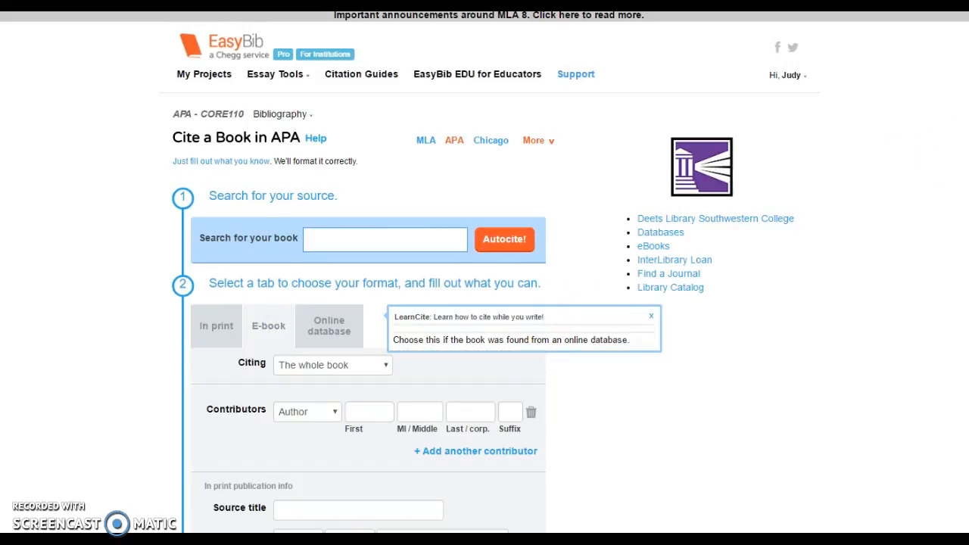
scroll(485, 272, "down", 2)
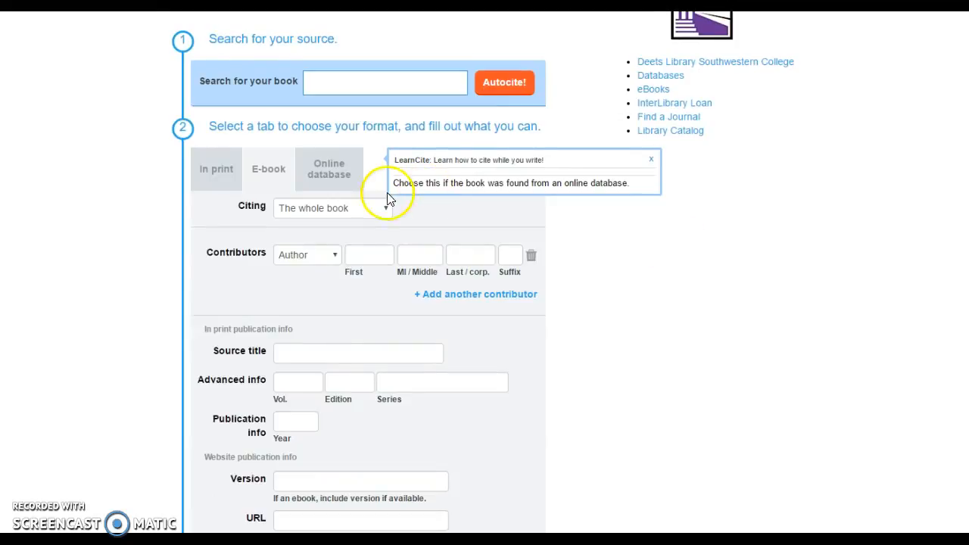
left_click(386, 207)
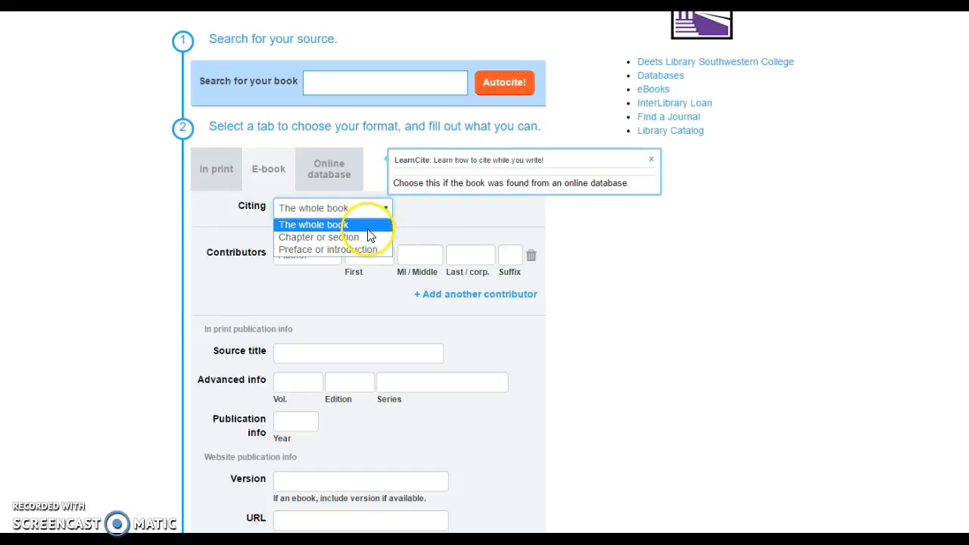
left_click(368, 226)
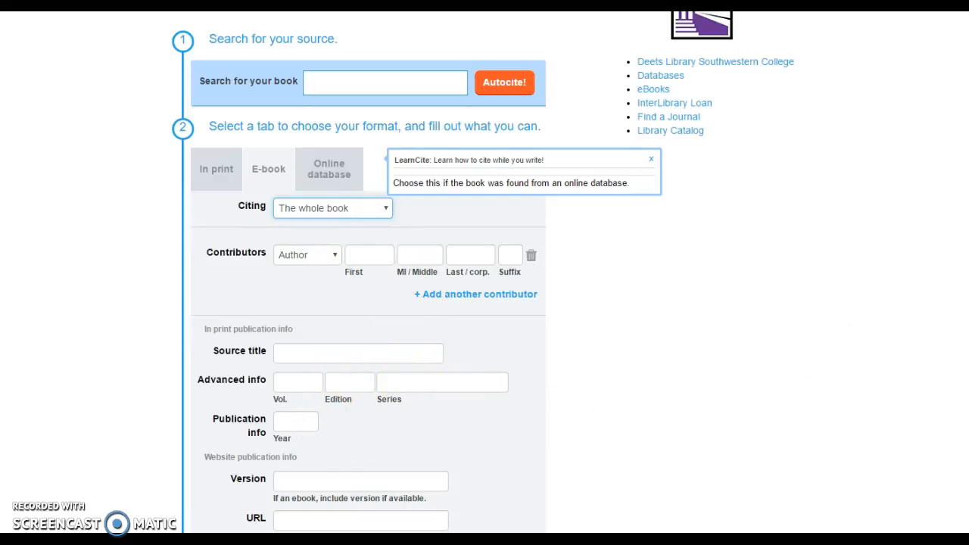
Examine the e-book citation form's publication fields, including the version, URL, date accessed and DOI.
scroll(617, 432, "down", 3)
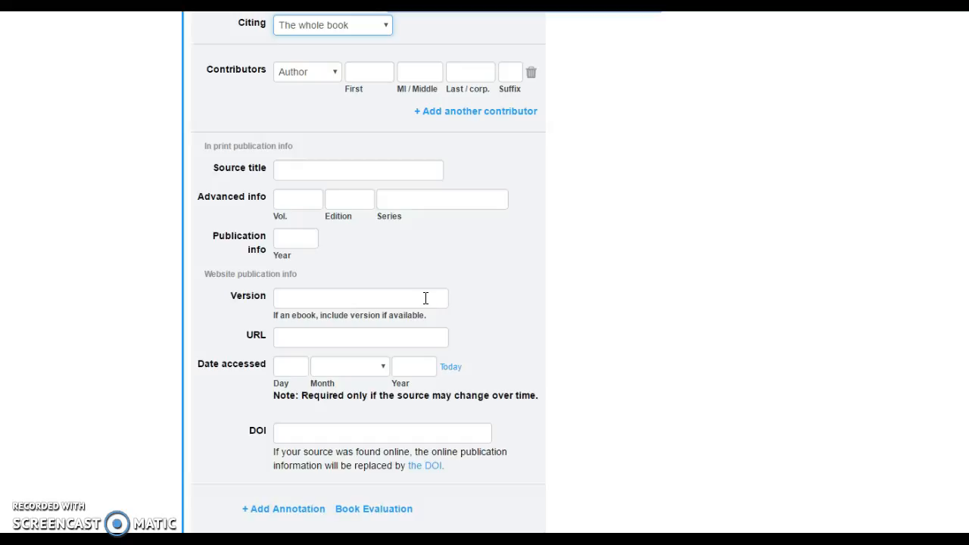
left_click(348, 340)
left_click(292, 366)
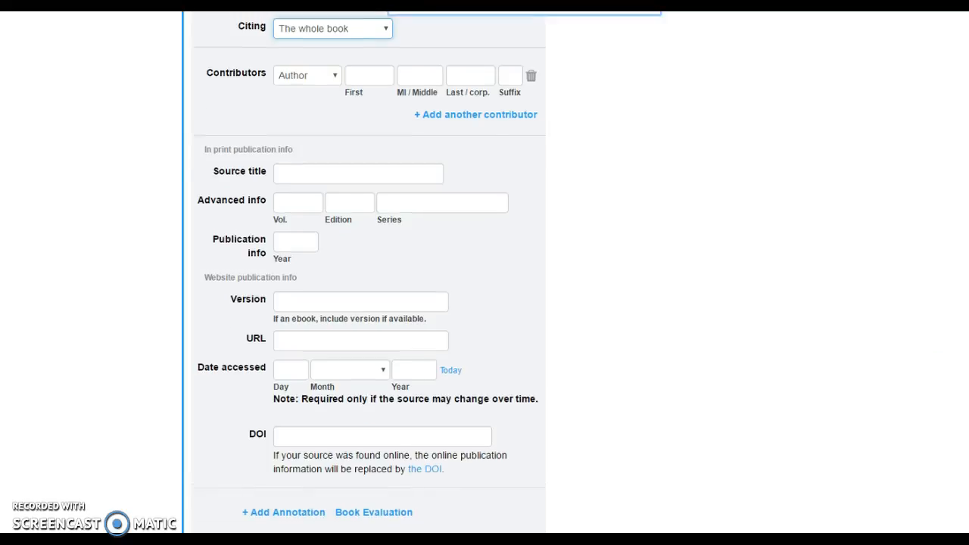
scroll(484, 272, "up", 5)
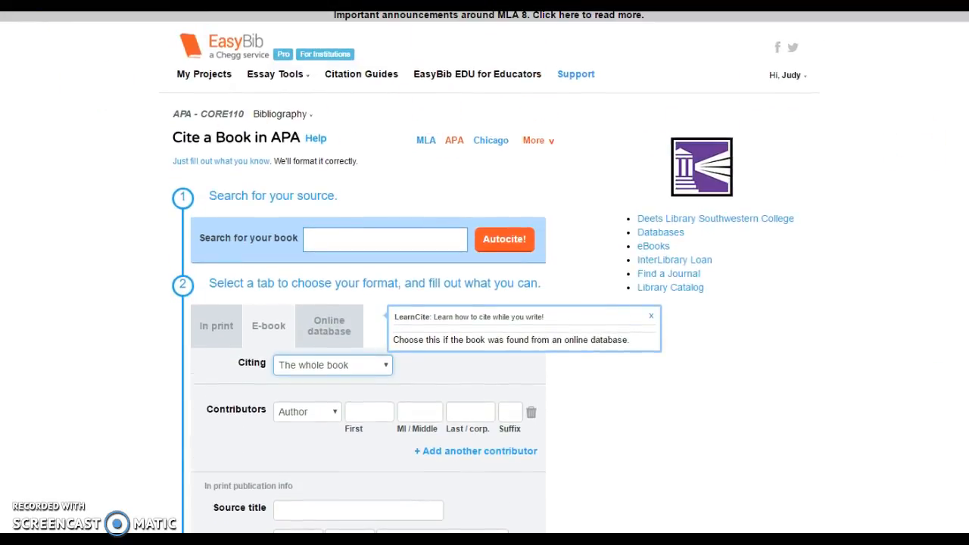
Return to the APA - CORE110 bibliography and open the manual citation form for a journal article.
left_click(212, 111)
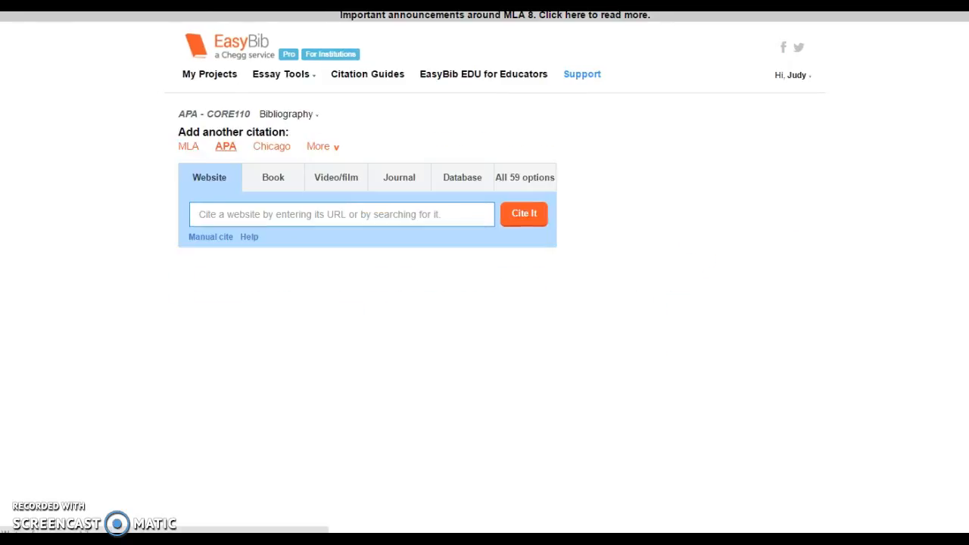
left_click(390, 182)
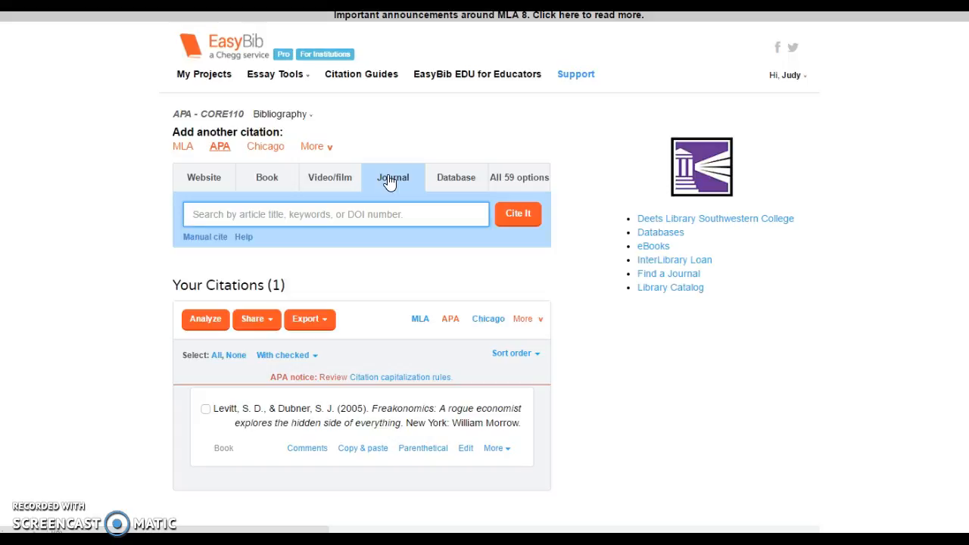
left_click(207, 236)
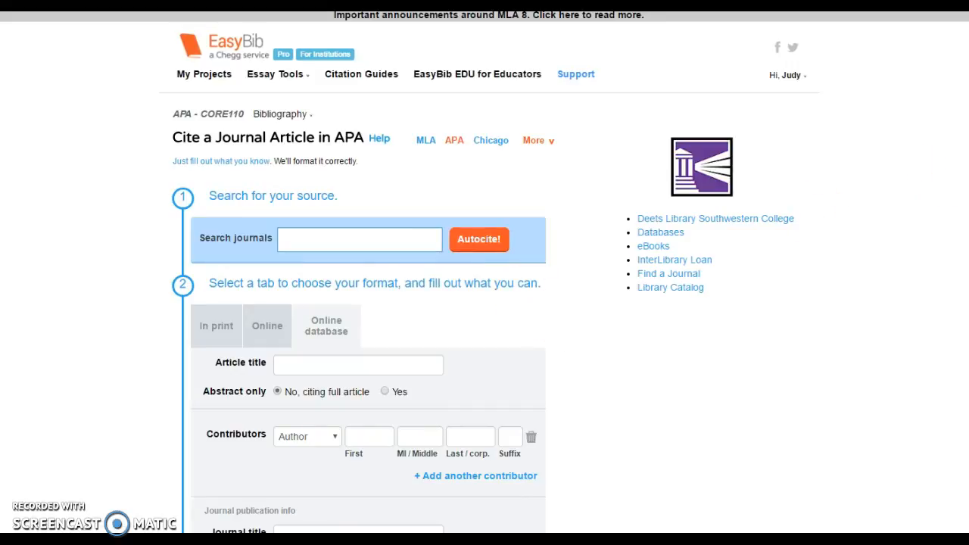
Copy the DOI 10.1111/j.1467-9744.2006.00790.x from the database record of "If I Were God": Einstein and Religion into the citation form's DOI field.
scroll(485, 273, "down", 3)
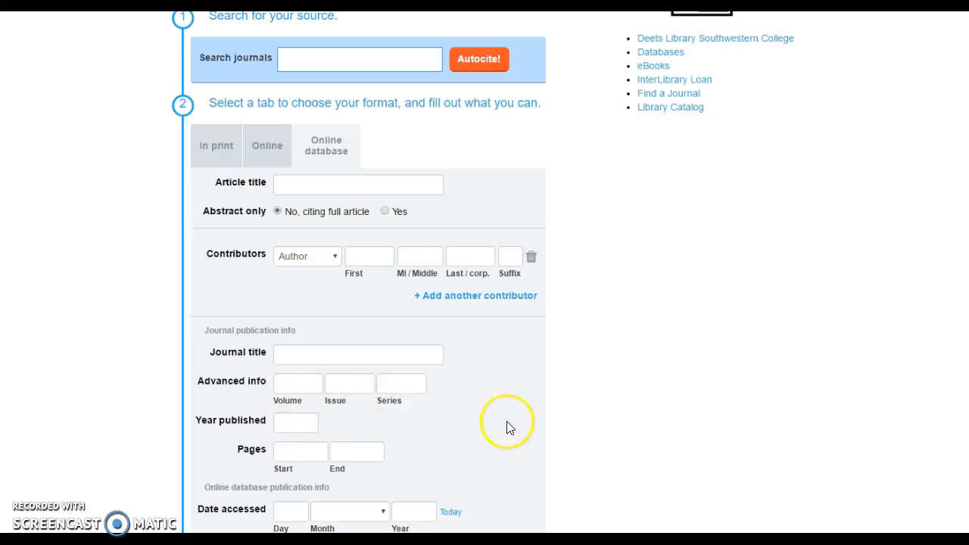
left_click_drag(968, 260, 968, 323)
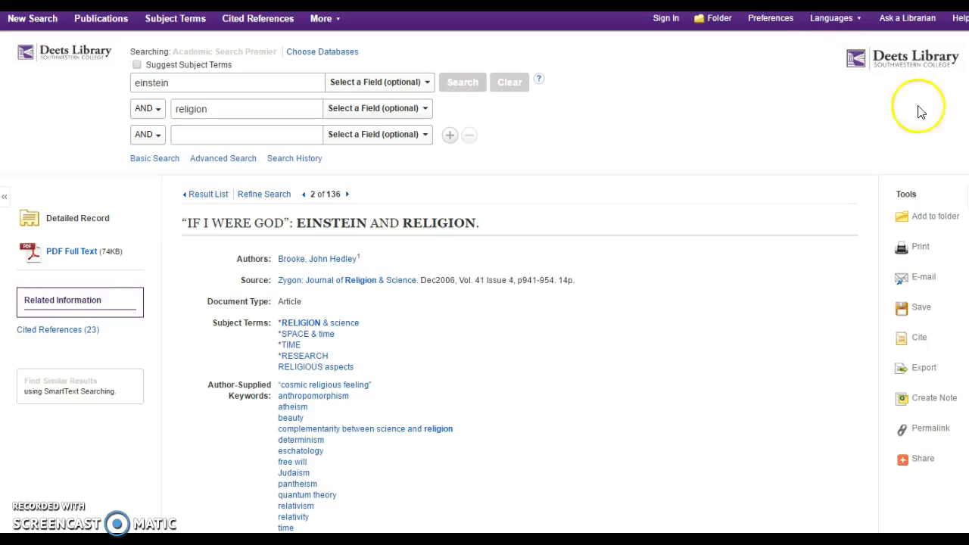
scroll(485, 272, "down", 2)
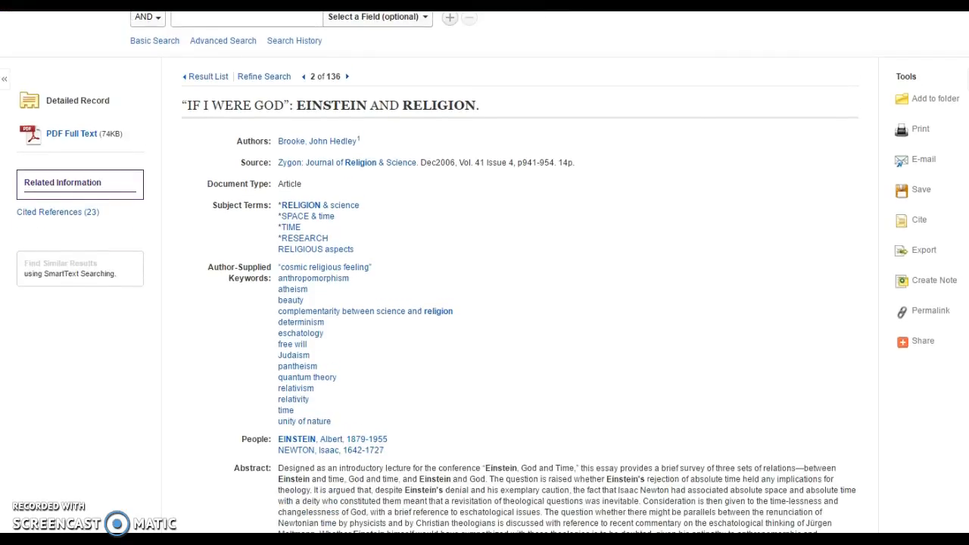
scroll(484, 272, "down", 4)
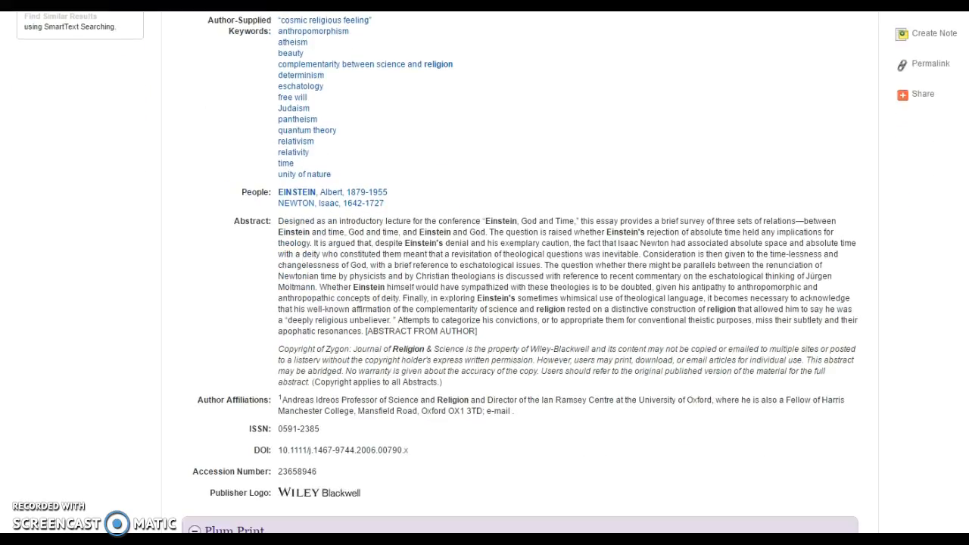
left_click_drag(408, 449, 281, 452)
key("ctrl+c")
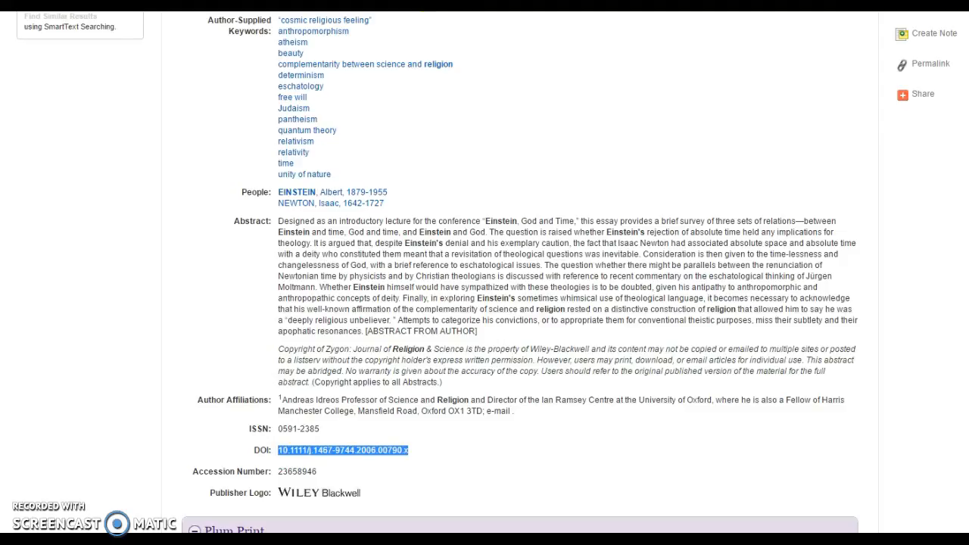
left_click(371, 6)
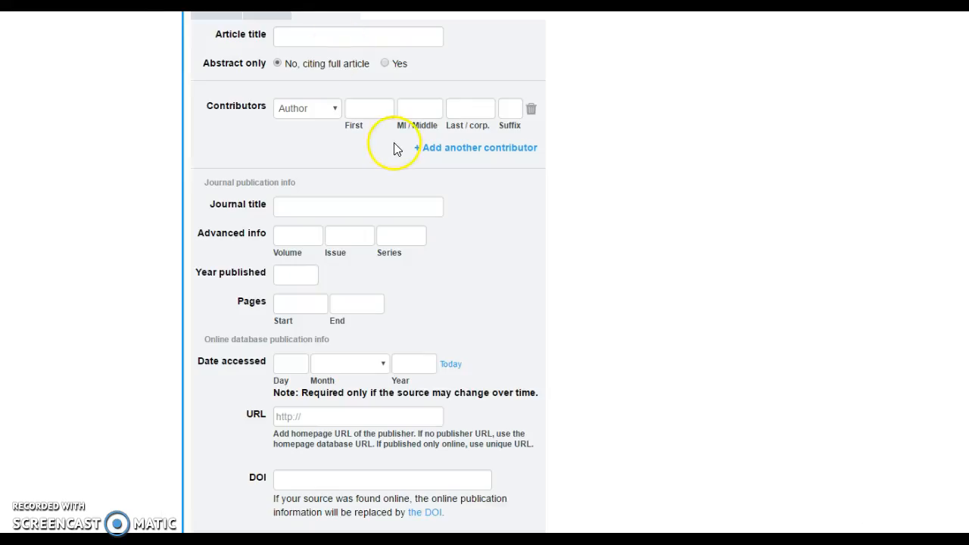
left_click(315, 479)
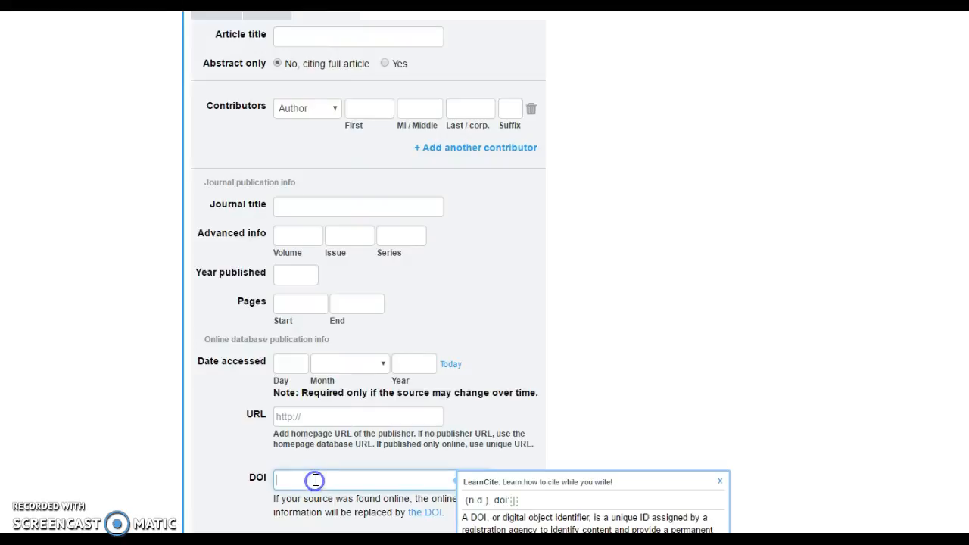
key("ctrl+v")
Return to the article's database record and try to get its permalink for the citation's URL.
left_click(317, 415)
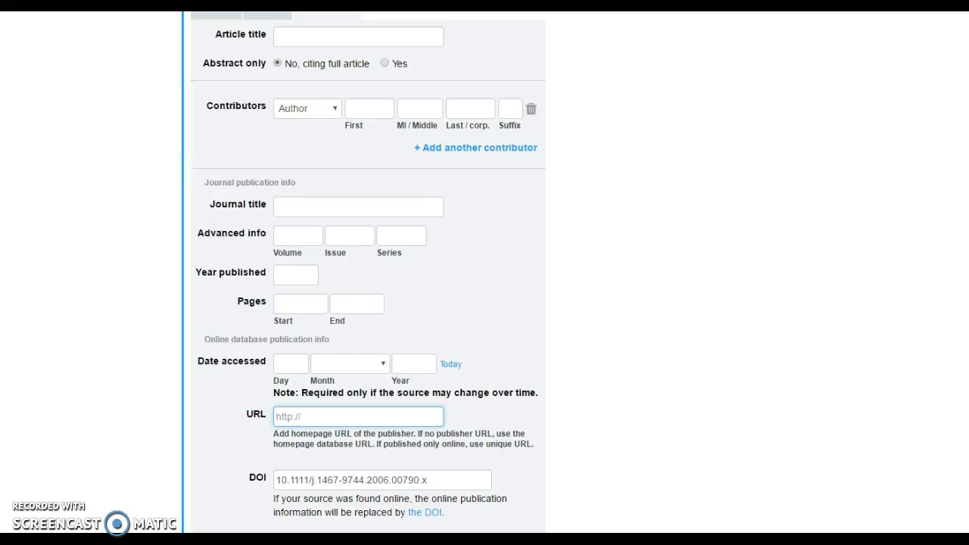
key("ctrl+Tab")
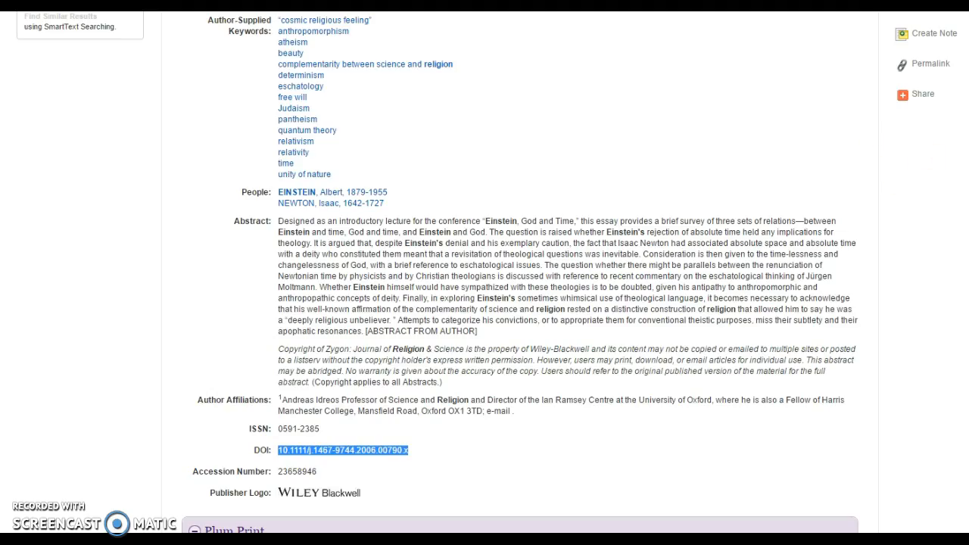
scroll(966, 230, "up", 3)
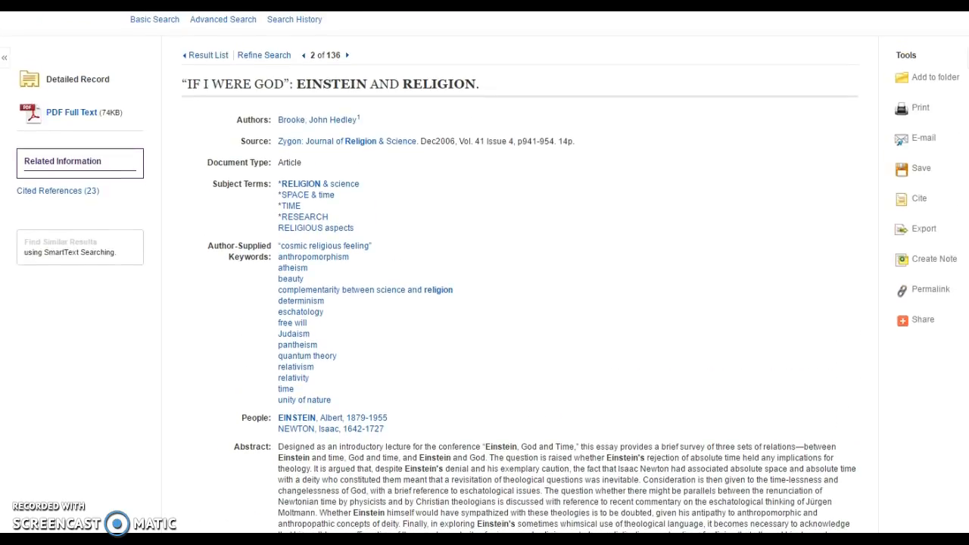
left_click(933, 293)
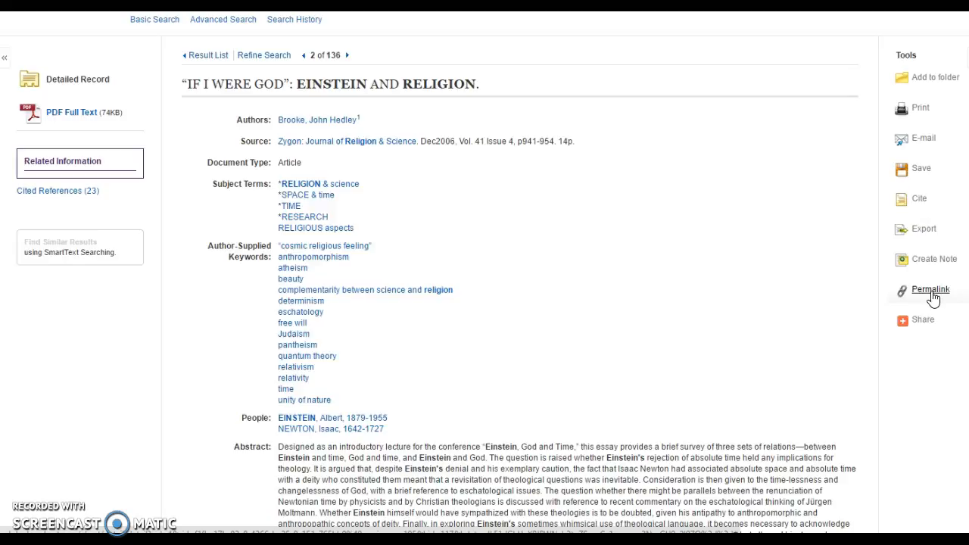
left_click(932, 294)
left_click(933, 294)
scroll(485, 272, "up", 1)
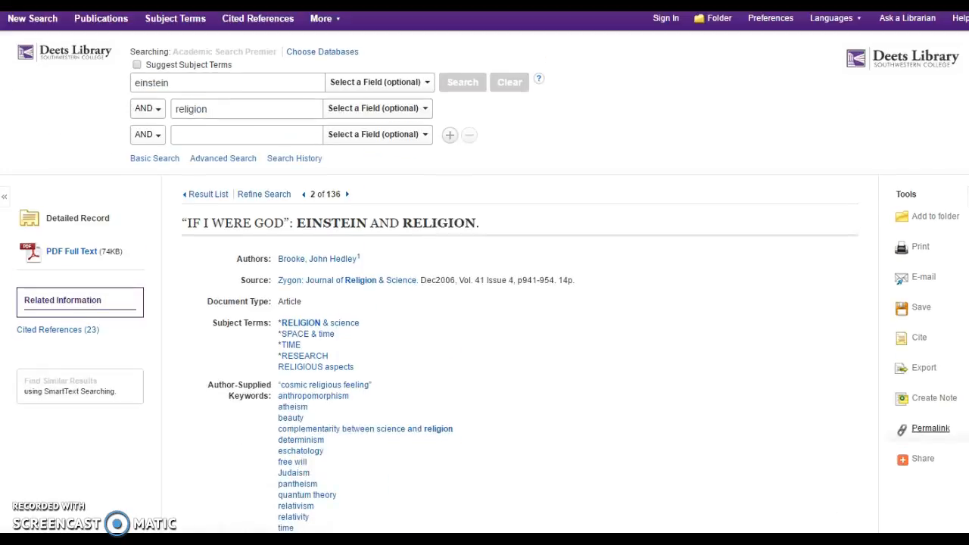
left_click(929, 429)
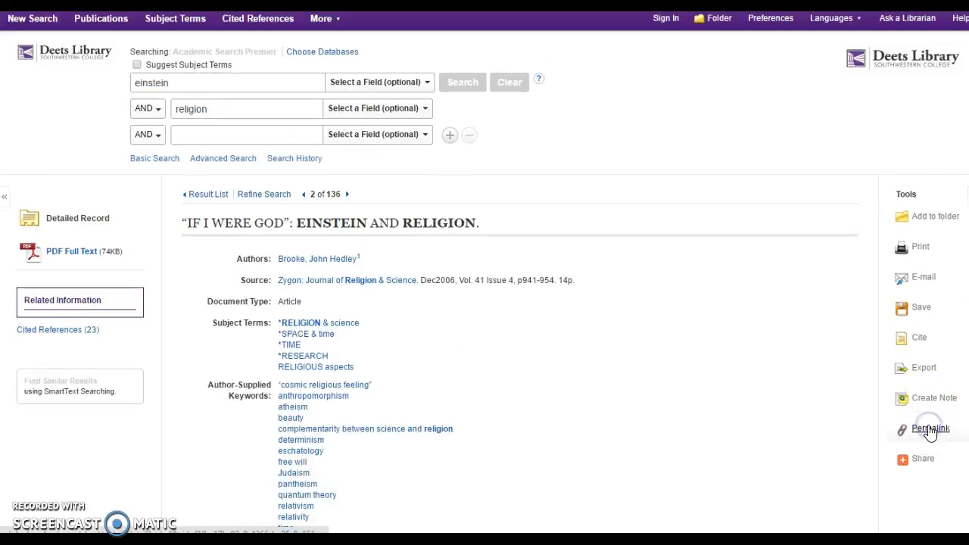
left_click(930, 430)
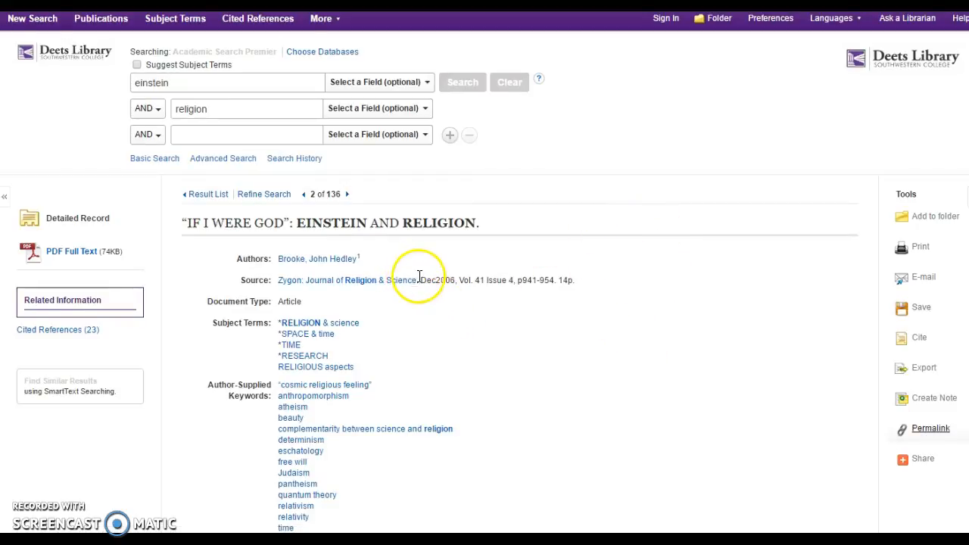
Search the web for "Zygon: Journal of Religion & Science" and copy the journal's homepage address.
left_click_drag(417, 281, 283, 280)
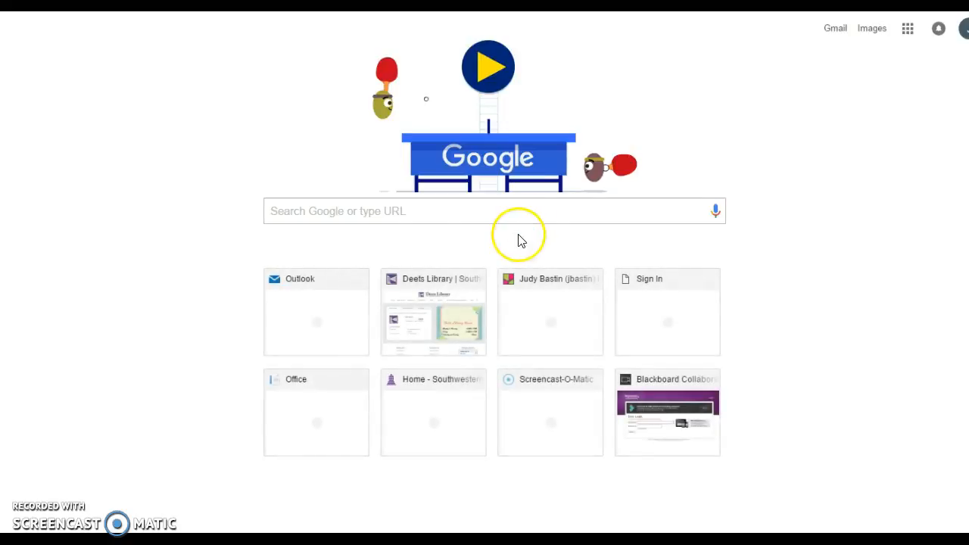
left_click(404, 210)
type("zygon: Journal of Religion & Science")
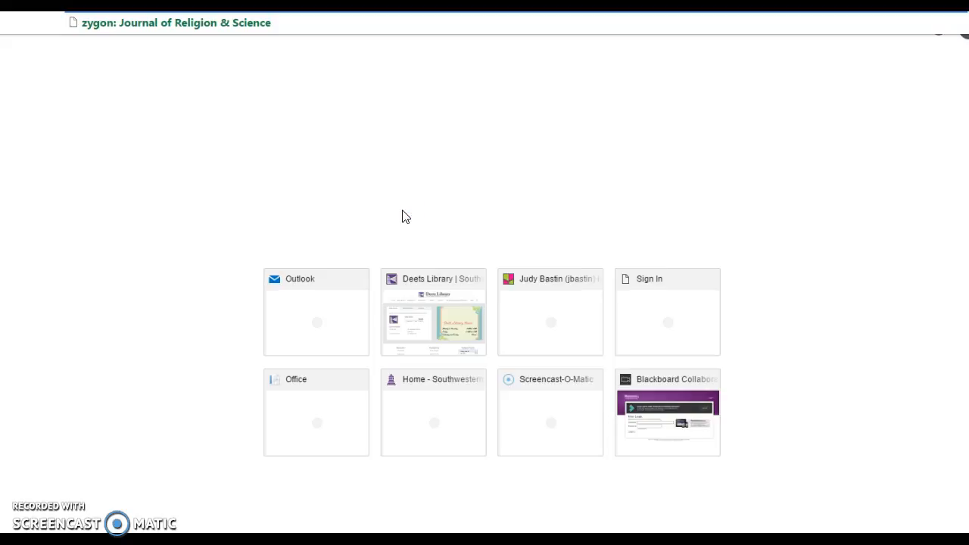
key("Return")
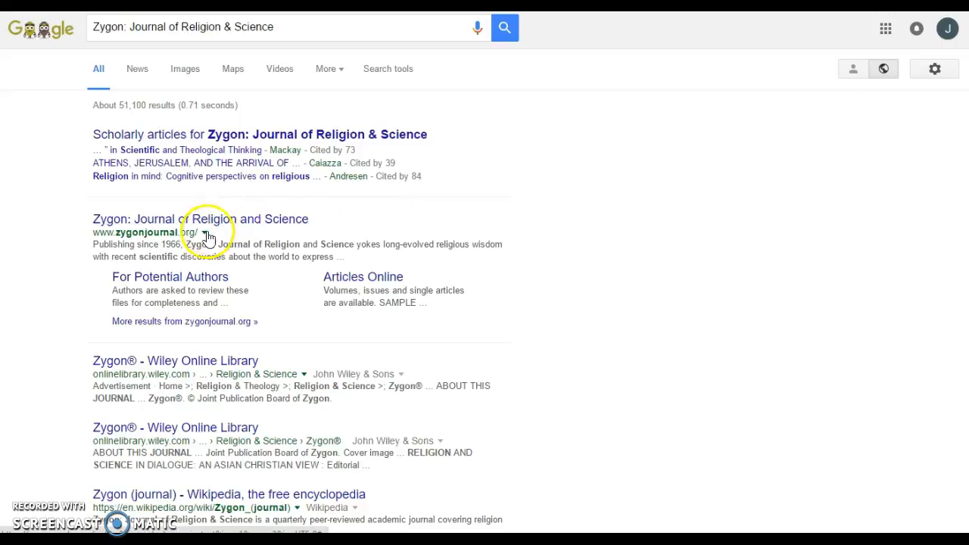
left_click_drag(200, 234, 94, 232)
key("ctrl+c")
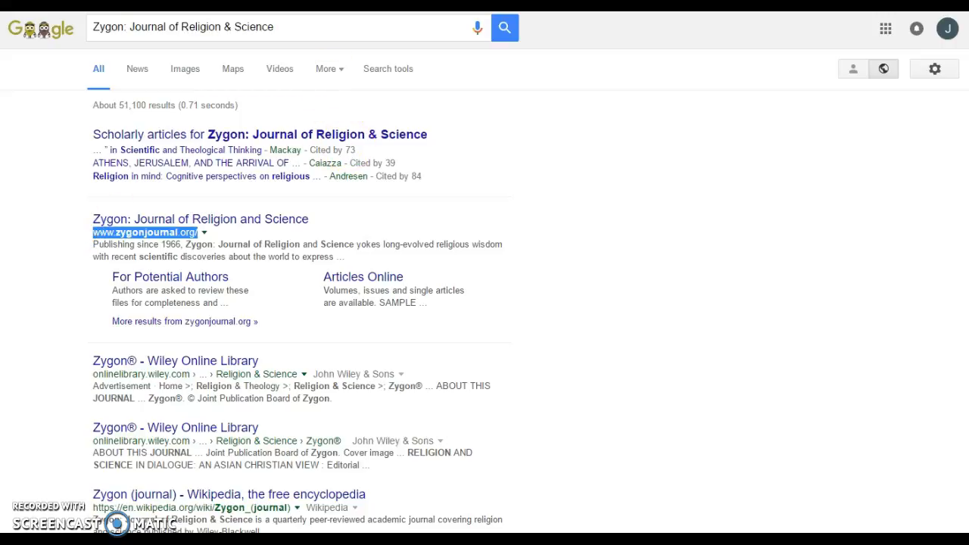
left_click(313, 3)
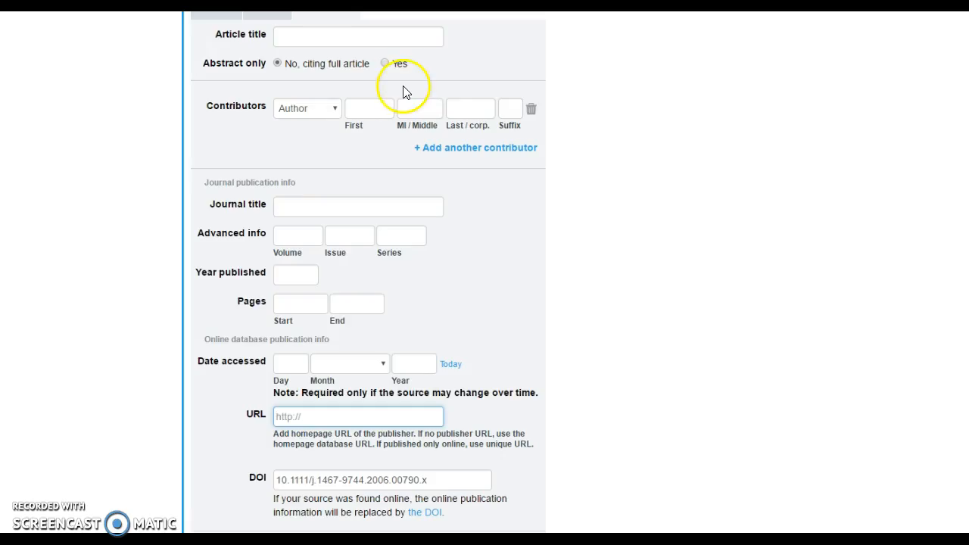
left_click(304, 417)
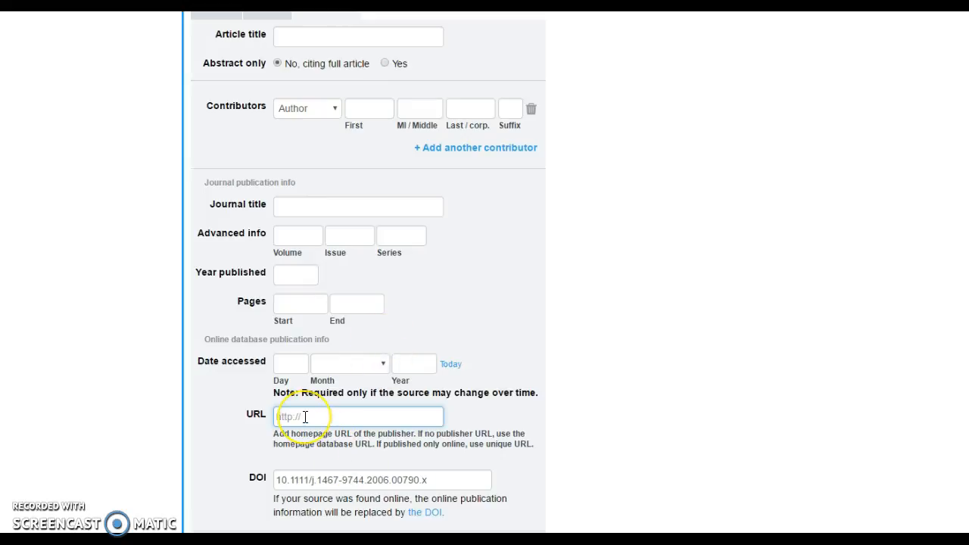
key("ctrl+v")
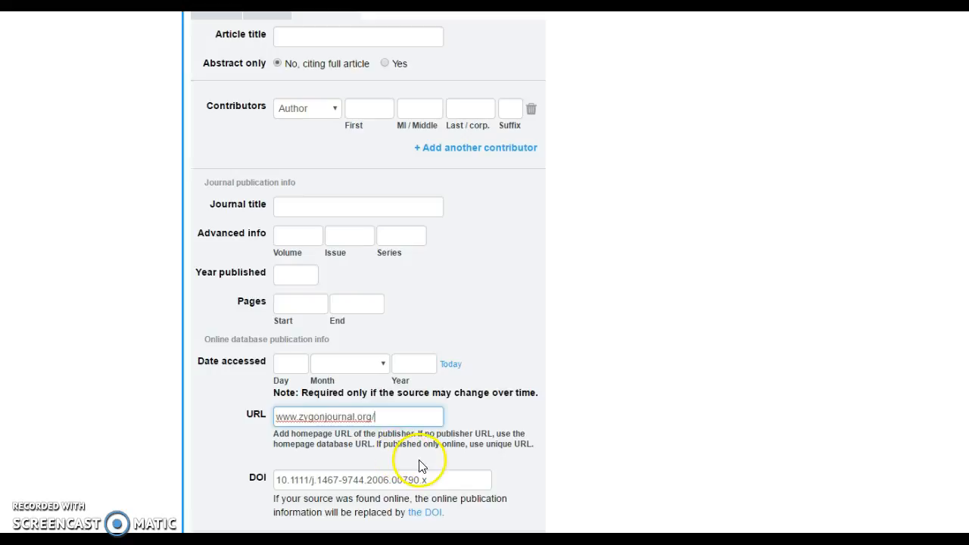
left_click_drag(432, 481, 250, 474)
key("BackSpace")
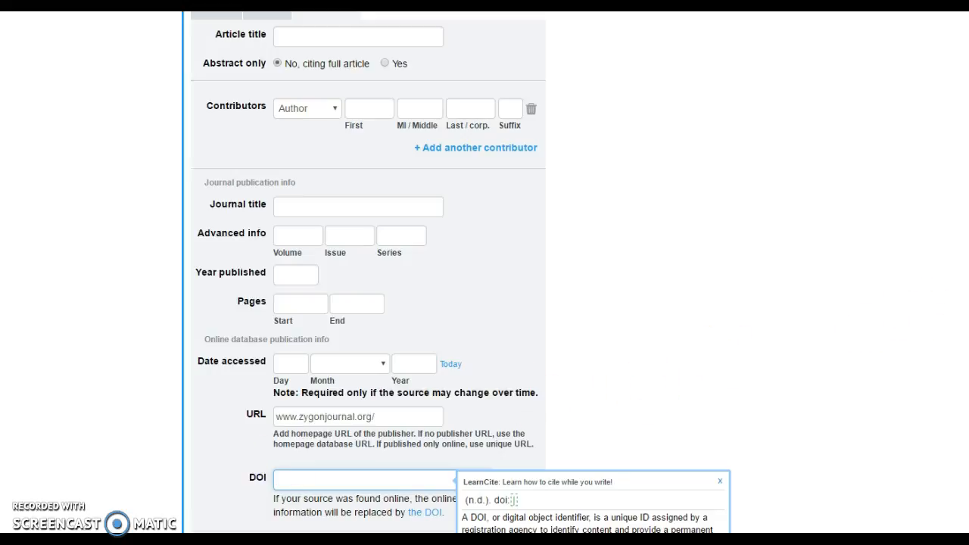
scroll(462, 272, "down", 3)
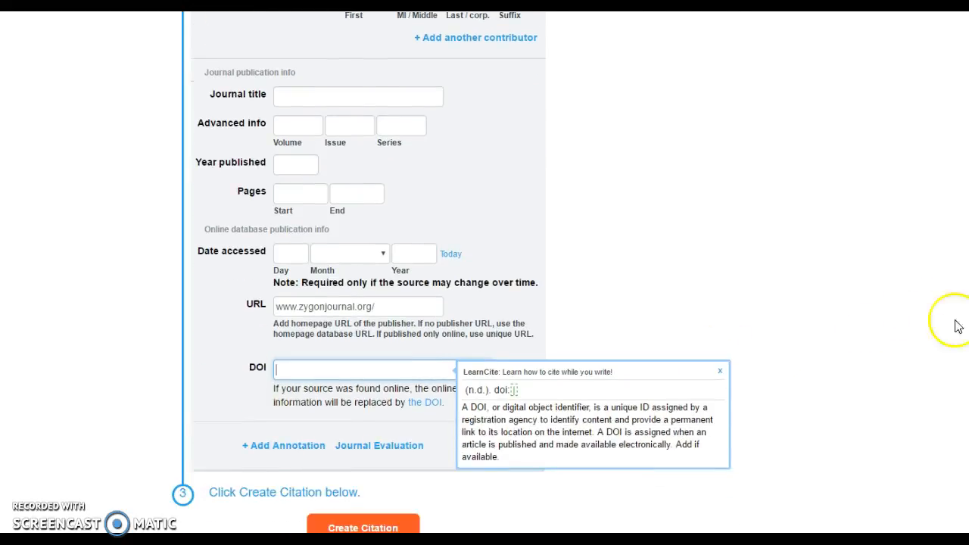
left_click(720, 376)
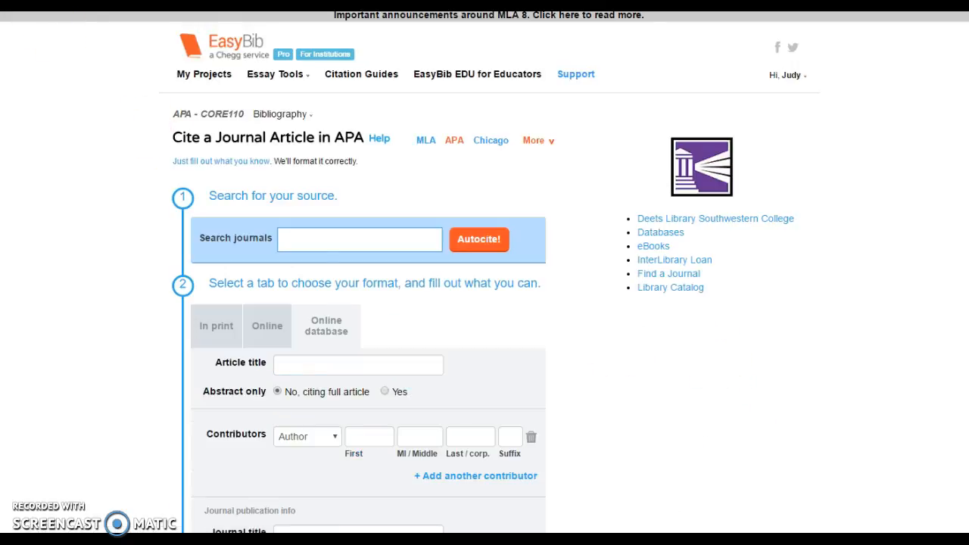
Return to the APA - CORE110 bibliography and choose Database as the source type for another citation.
scroll(485, 273, "down", 6)
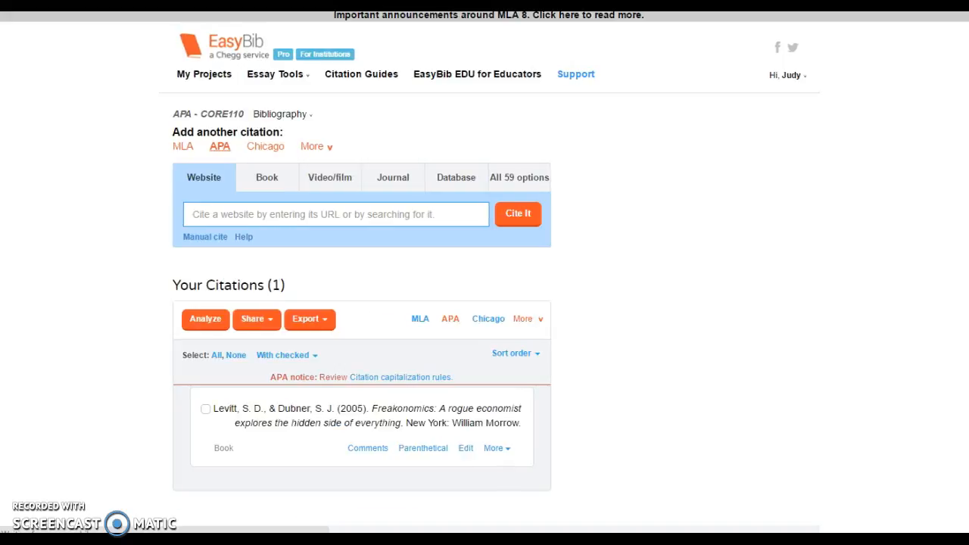
left_click(390, 175)
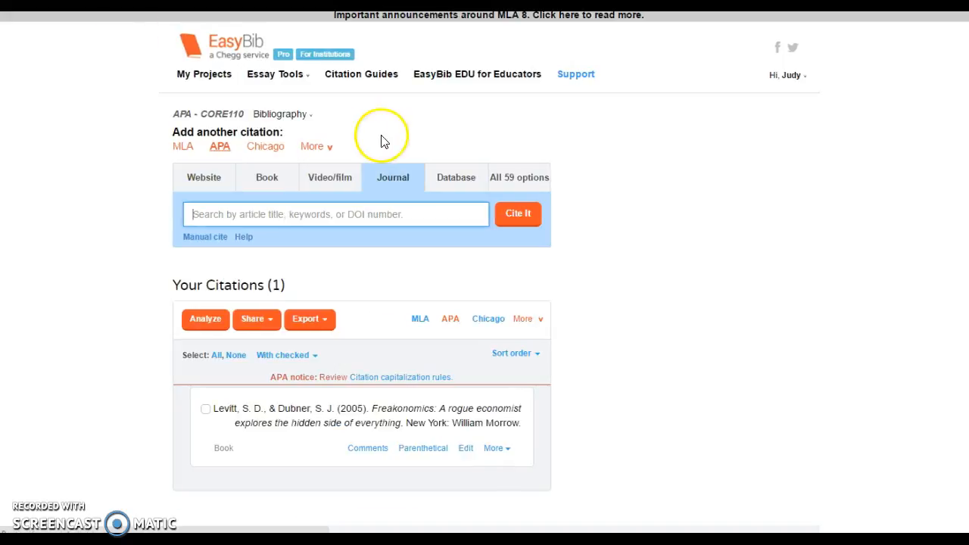
left_click(465, 179)
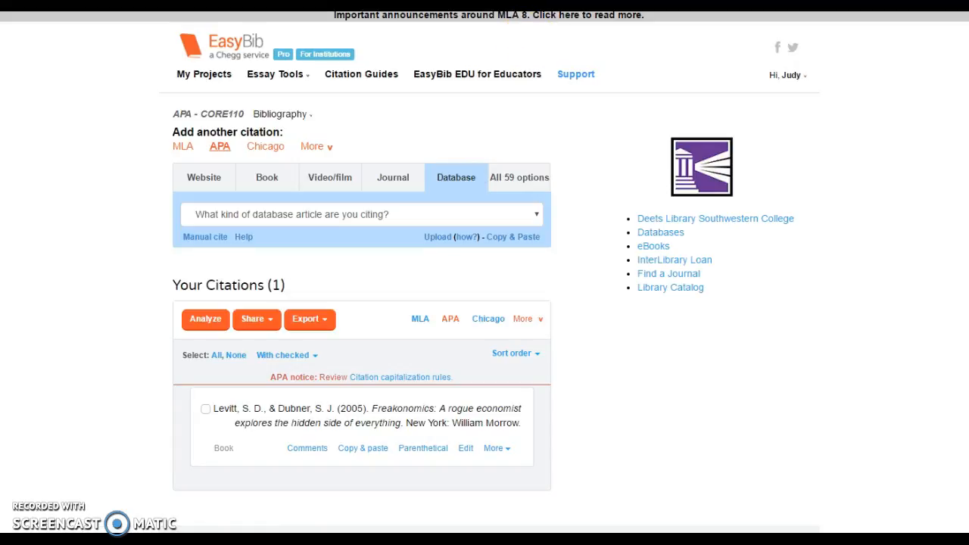
Switch to the ProQuest record of "Einstein's Third Paradise" and try to open its citation.
key("ctrl+Tab")
left_click(733, 236)
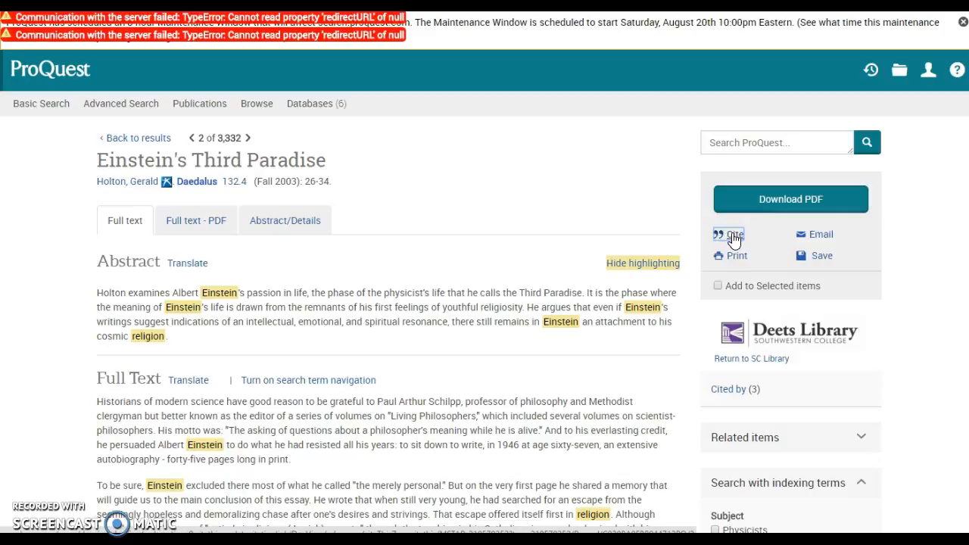
left_click(734, 239)
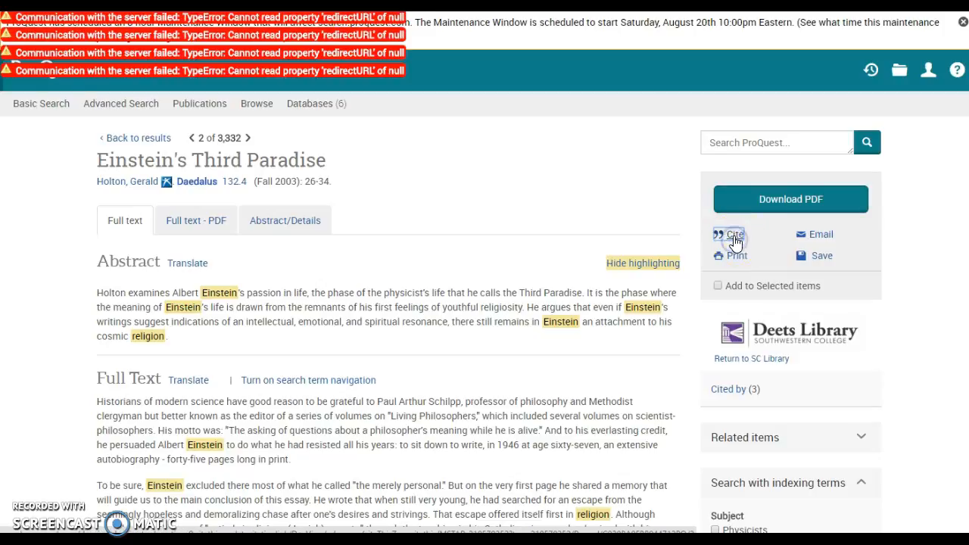
left_click(732, 238)
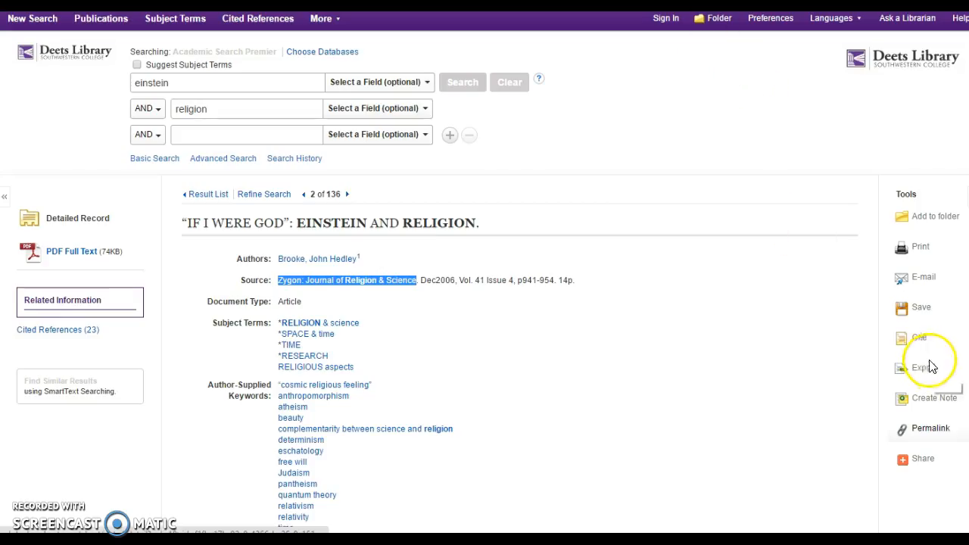
Open the citation formats for the "If I Were God": Einstein and Religion record in EBSCO and copy the APA reference.
left_click(919, 339)
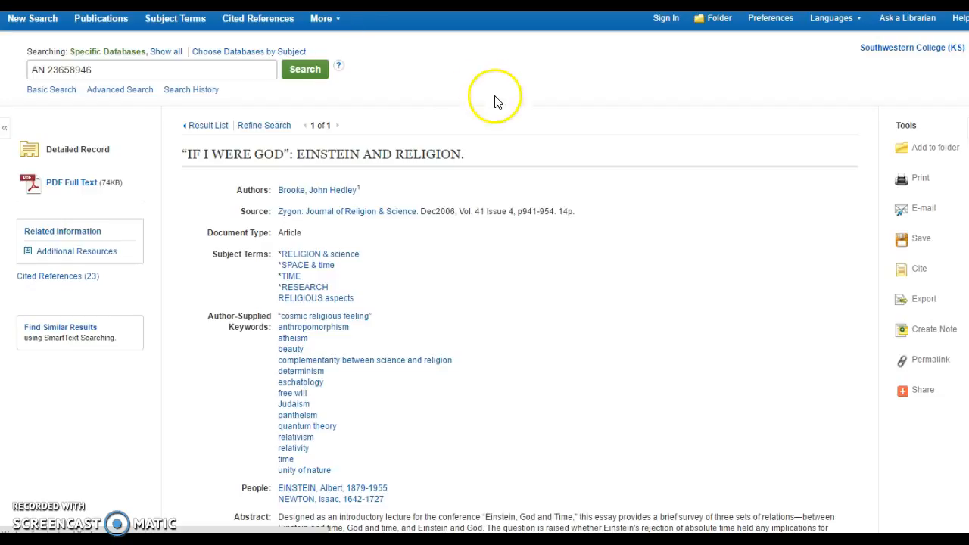
left_click(922, 274)
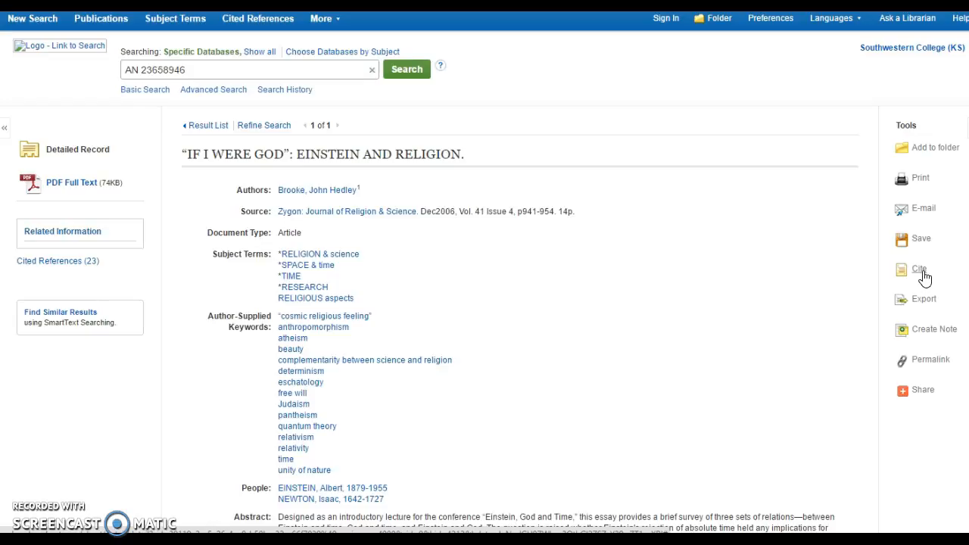
left_click(923, 277)
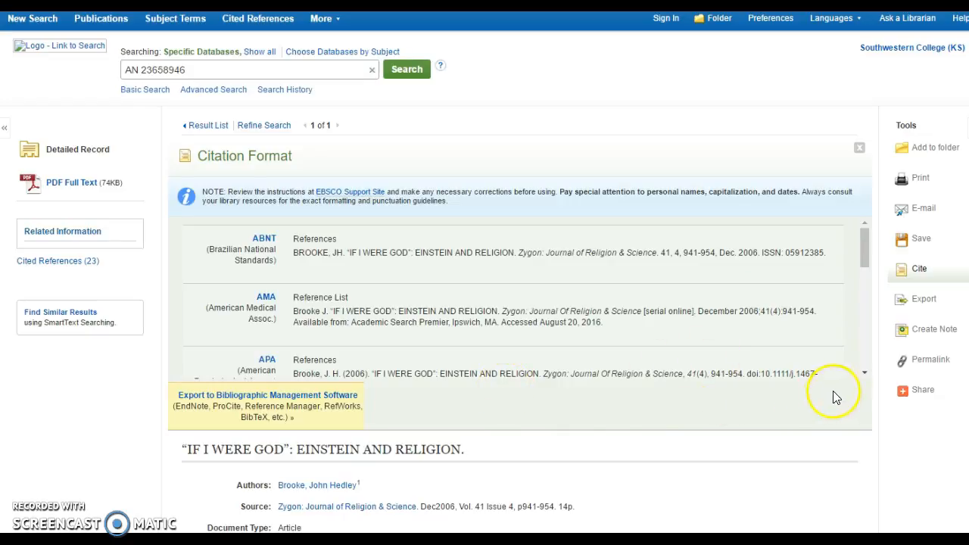
left_click(864, 373)
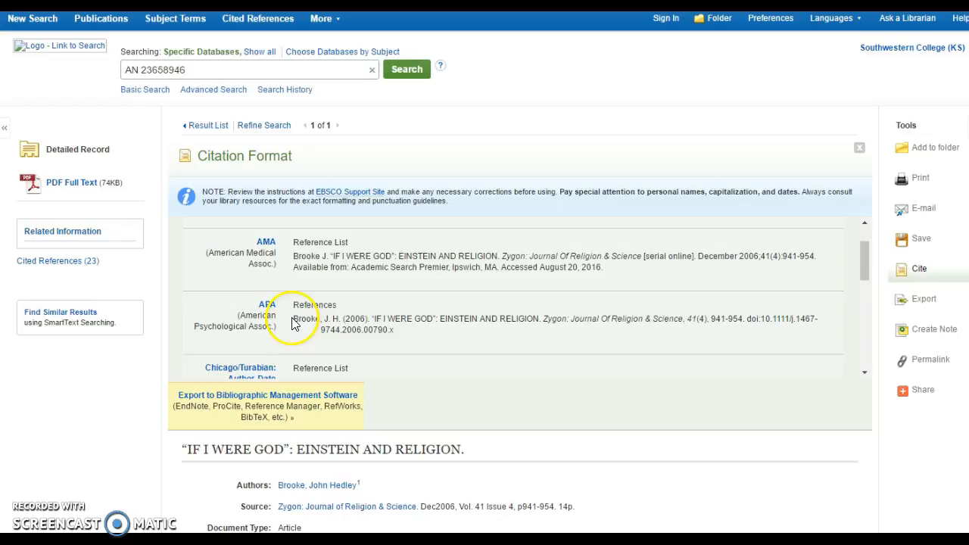
left_click_drag(294, 321, 404, 336)
key("ctrl+c")
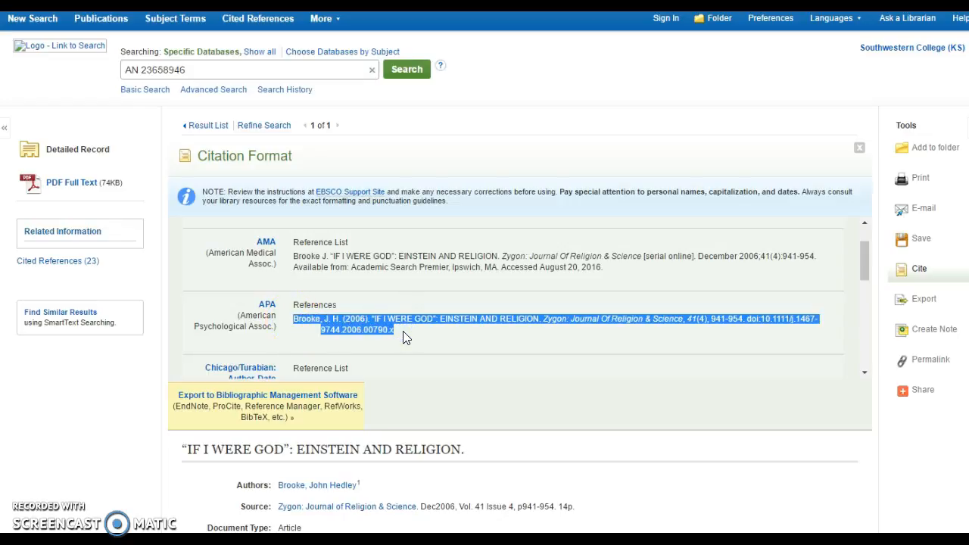
Switch back to EasyBib, start a copy-and-paste citation in the APA - CORE110 bibliography and paste the copied APA reference into it.
left_click(363, 2)
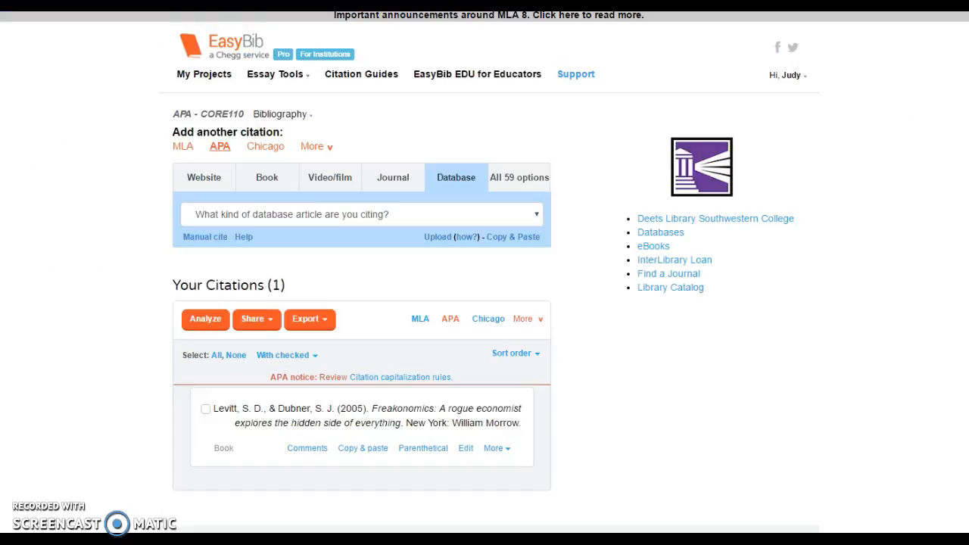
left_click(449, 182)
left_click(507, 237)
left_click(377, 266)
left_click(376, 291)
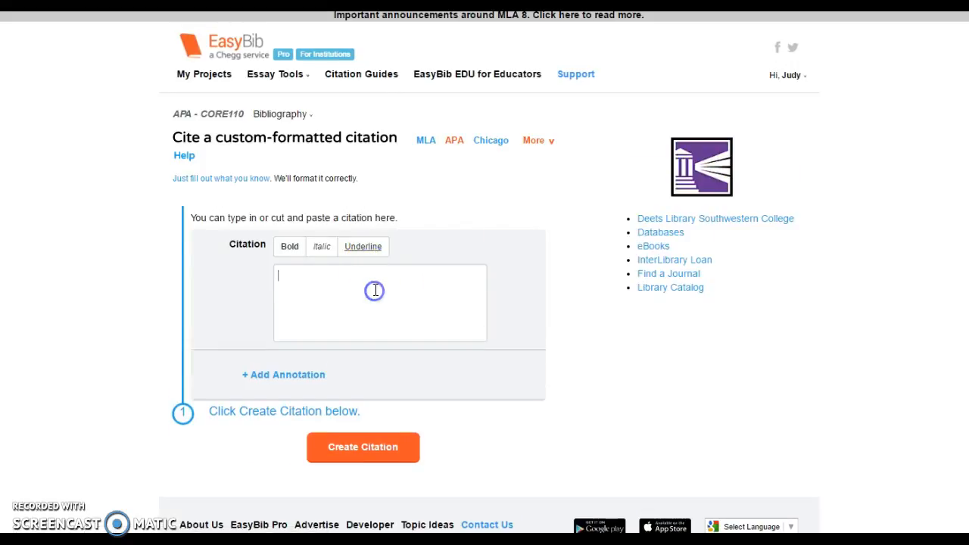
key("ctrl+v")
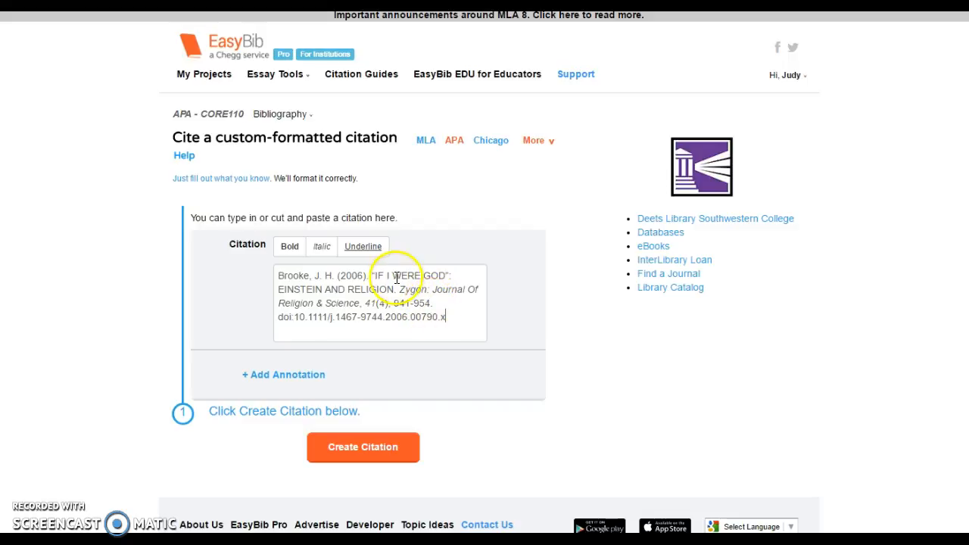
Change the capitalised start of the article title in the pasted citation to "If I Were God".
left_click(383, 275)
key("BackSpace")
type("f")
left_click(414, 276)
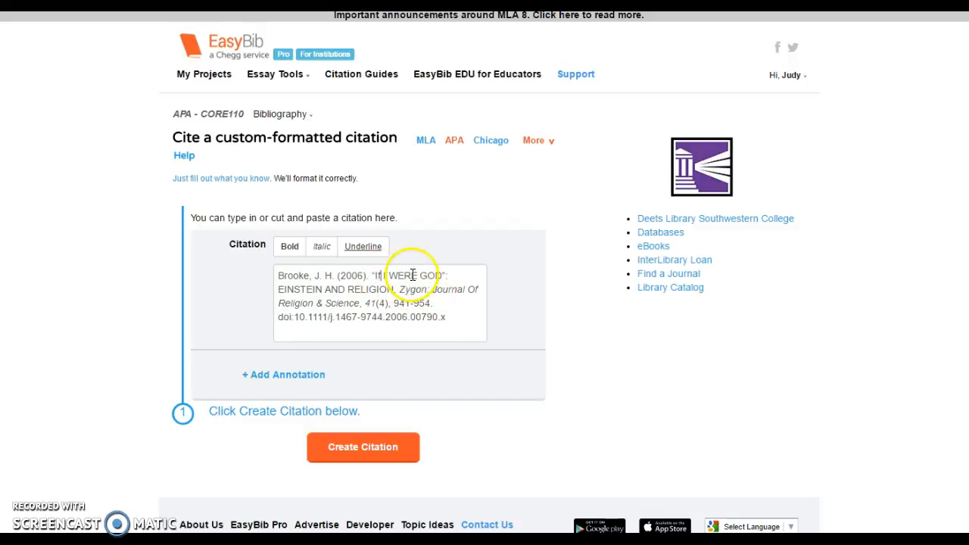
key("BackSpace")
key("BackSpace")
key("BackSpace")
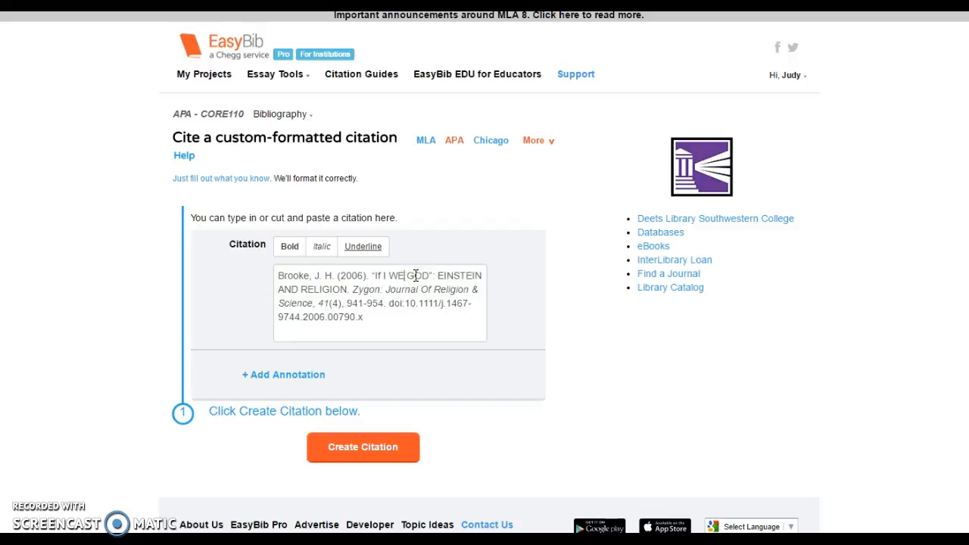
type("we")
key("BackSpace")
key("BackSpace")
type("ere")
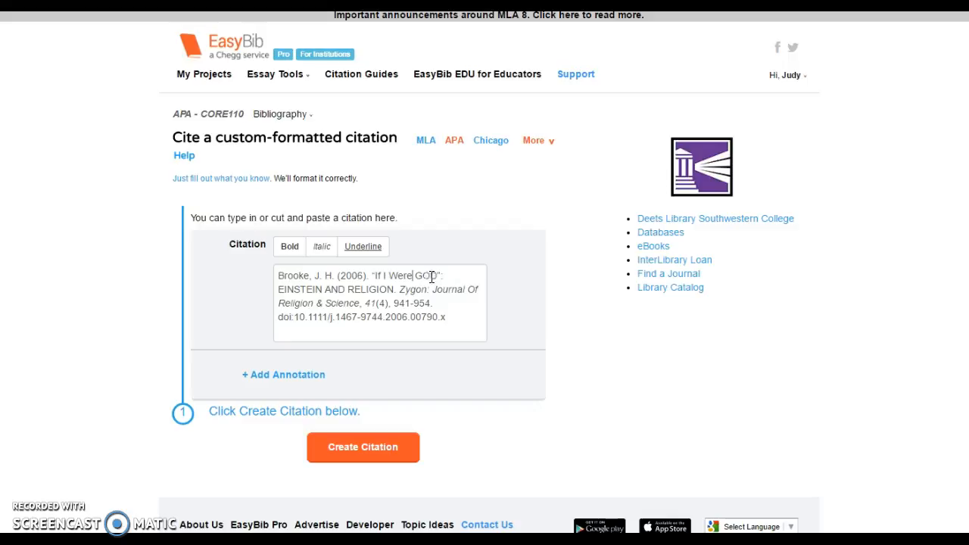
left_click(436, 275)
key("BackSpace")
key("BackSpace")
type("od")
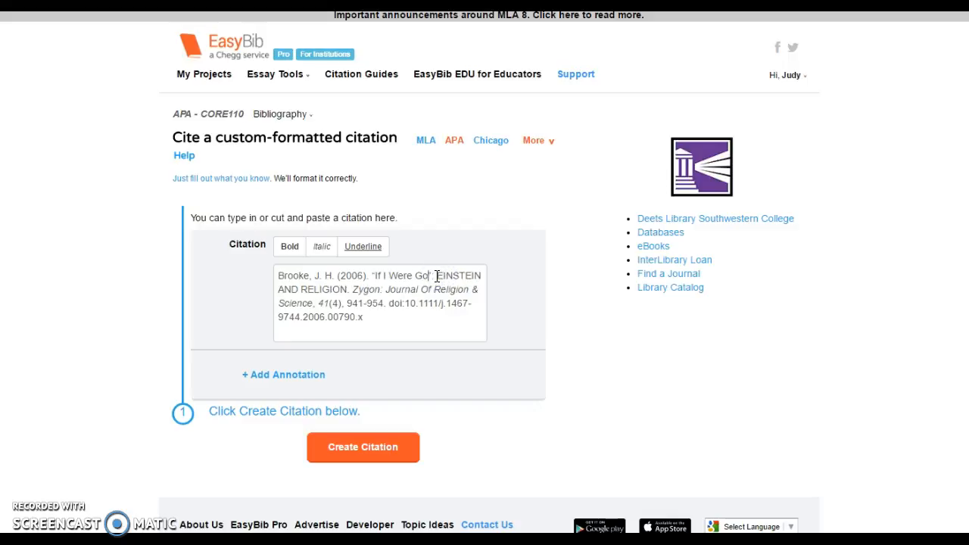
Replace EINSTEIN in the citation's title with "Einstein", keeping a space before the following word.
left_click(324, 289)
key("BackSpace")
key("BackSpace")
key("BackSpace")
key("BackSpace")
key("BackSpace")
key("BackSpace")
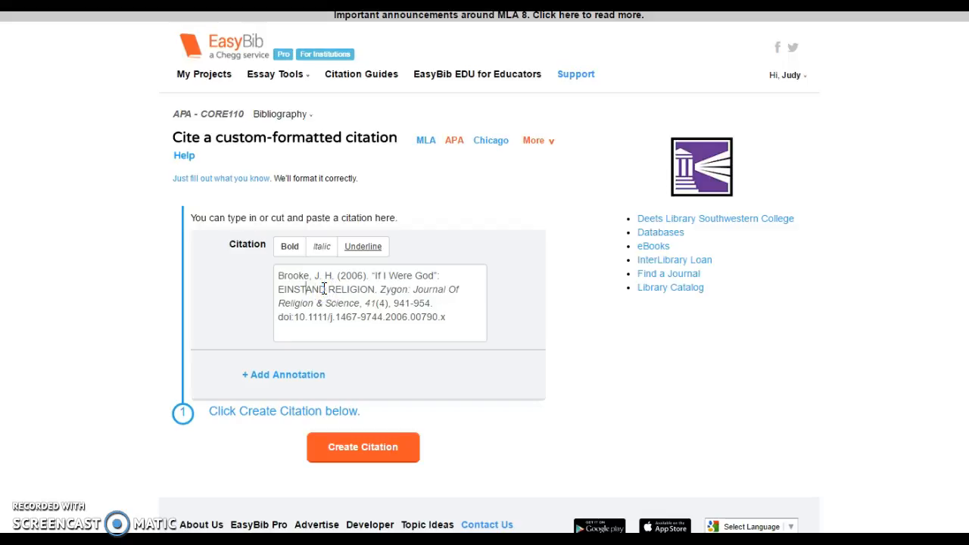
key("BackSpace")
type("instein")
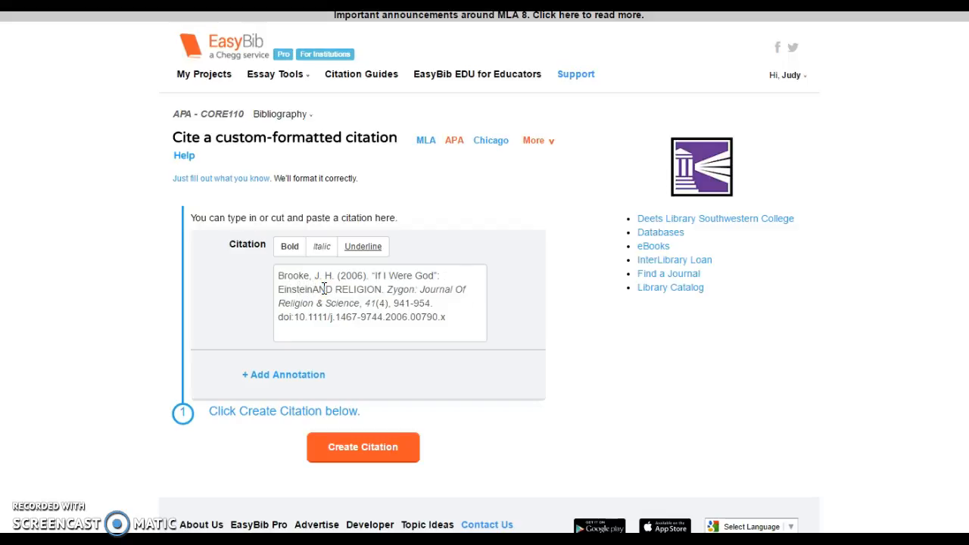
left_click(333, 289)
left_click(312, 289)
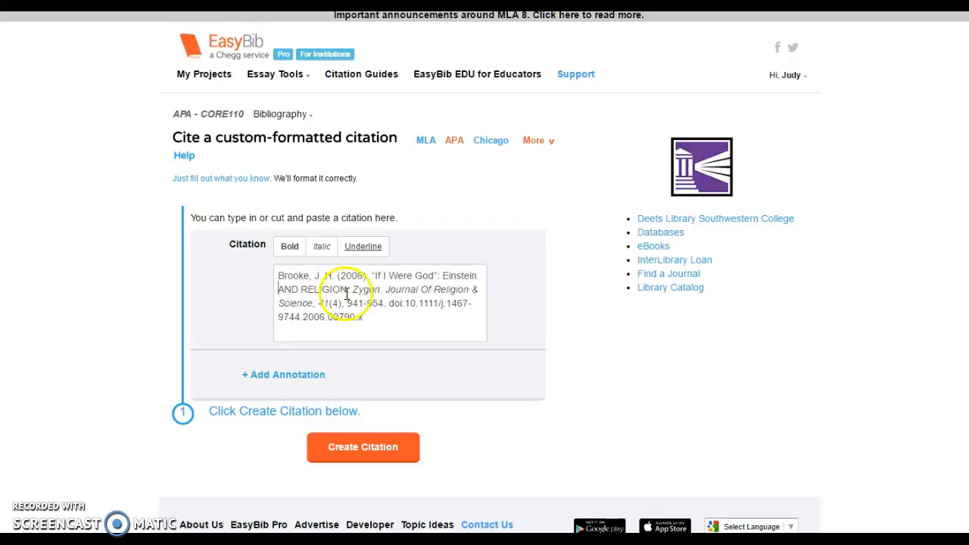
Change the rest of the article title to "And Religion" and create the citation.
left_click(299, 289)
key("BackSpace")
key("BackSpace")
type("nd")
left_click(345, 289)
key("BackSpace")
key("BackSpace")
key("BackSpace")
key("BackSpace")
key("BackSpace")
key("BackSpace")
key("BackSpace")
type("eligion")
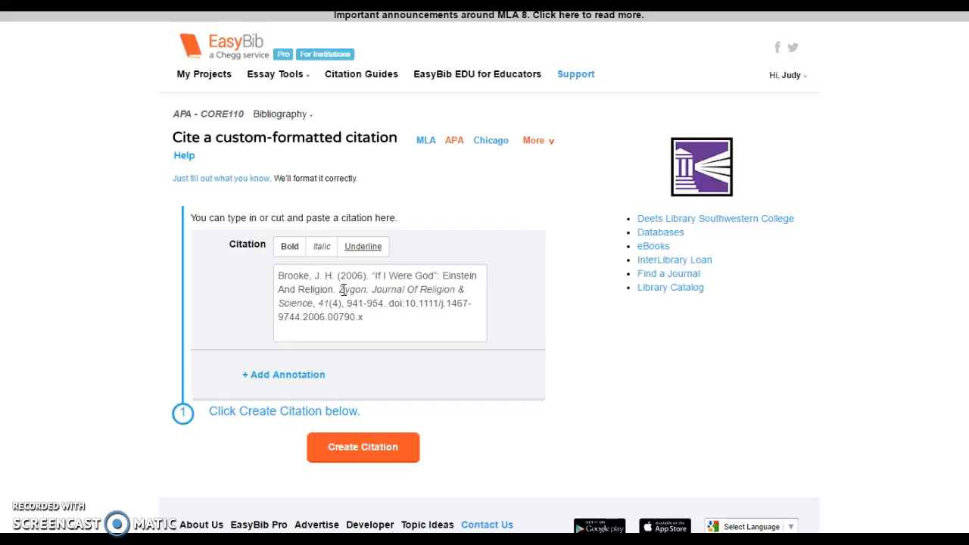
left_click(367, 451)
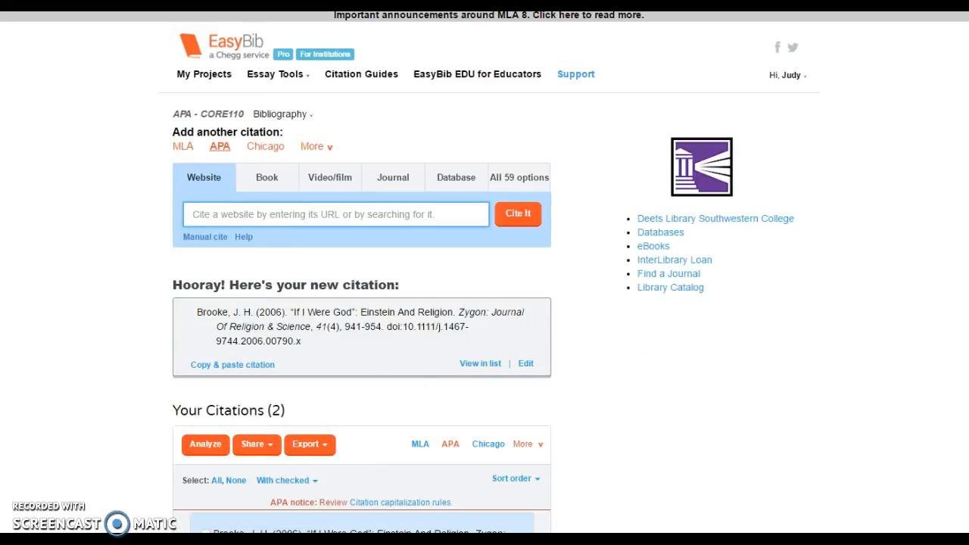
Look through the full list of 59 source types offered for citations and close it.
scroll(485, 273, "down", 1)
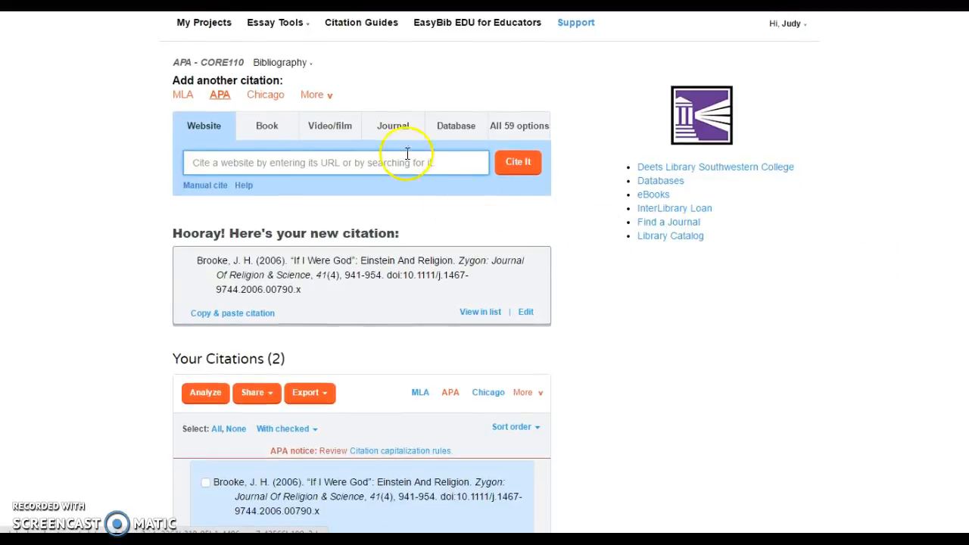
left_click(526, 138)
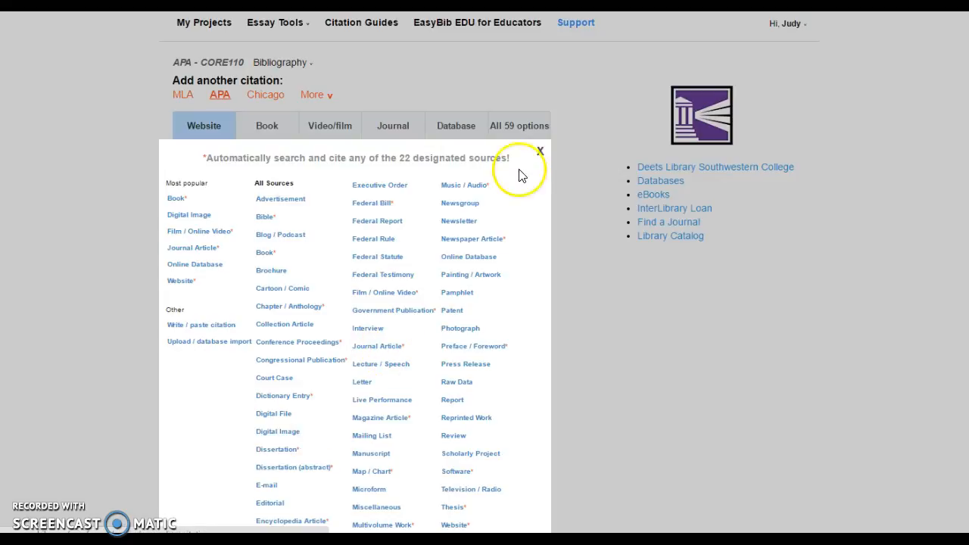
left_click(541, 153)
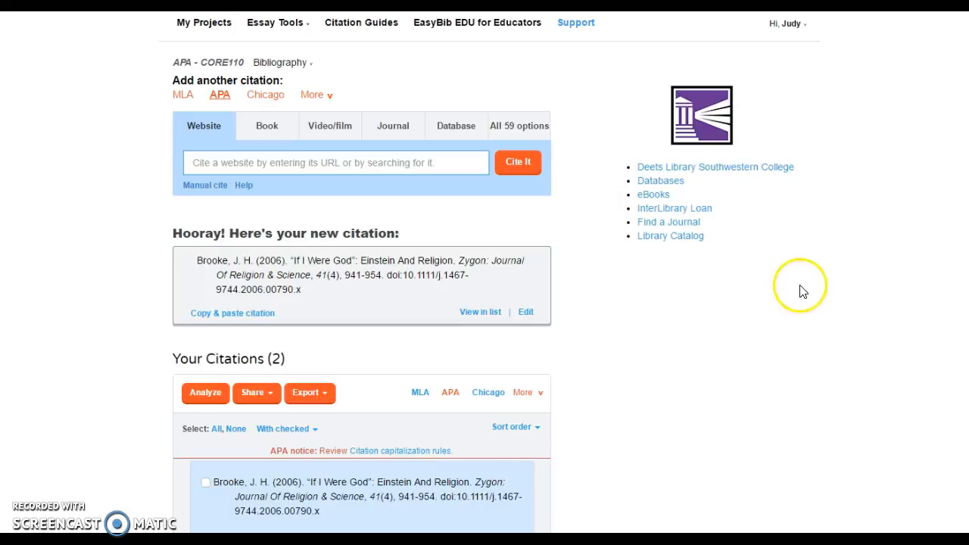
Export the bibliography as a Word document, download it and open the downloaded file.
scroll(362, 303, "down", 2)
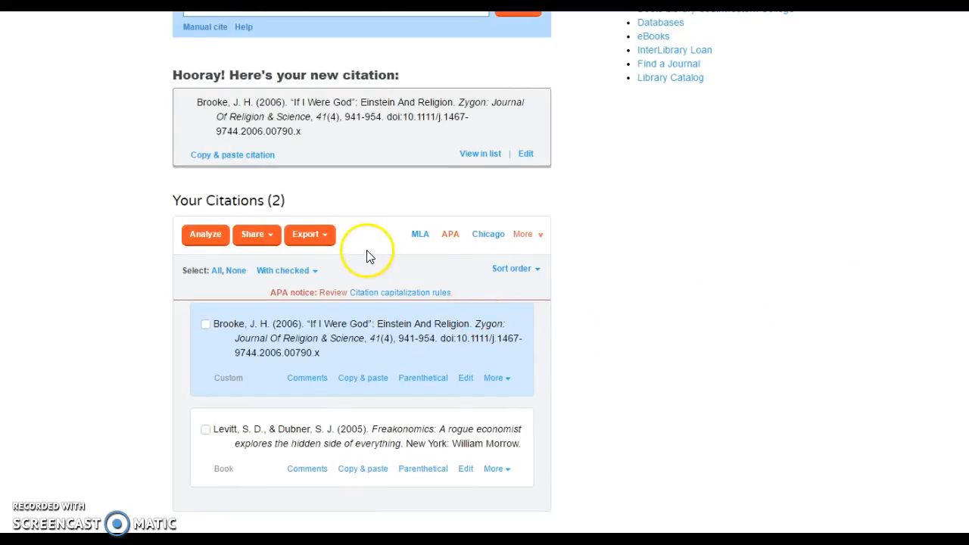
left_click(321, 238)
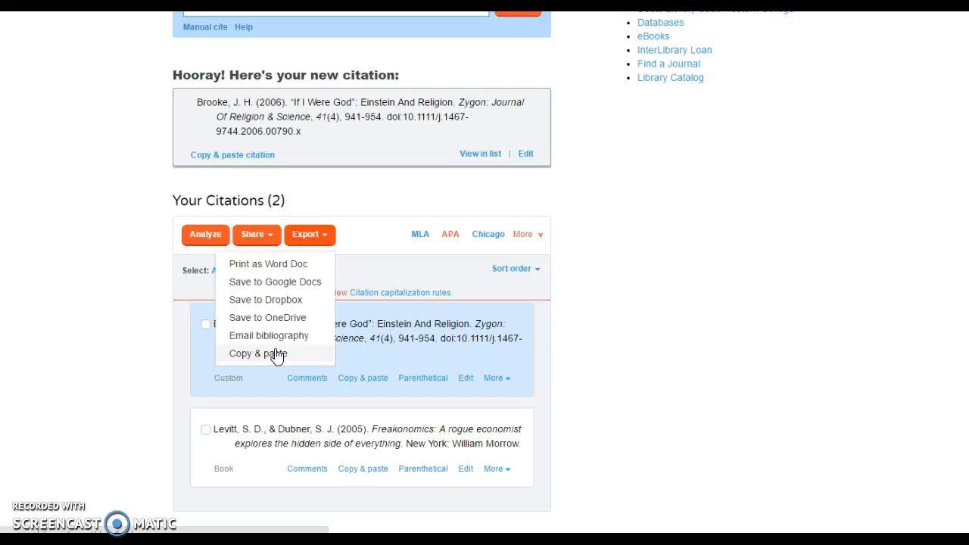
left_click(261, 265)
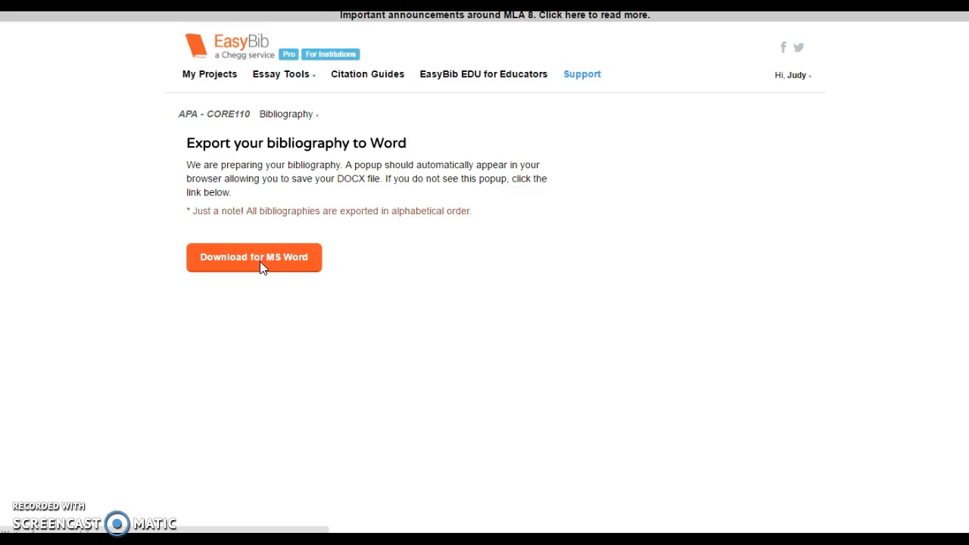
left_click(260, 265)
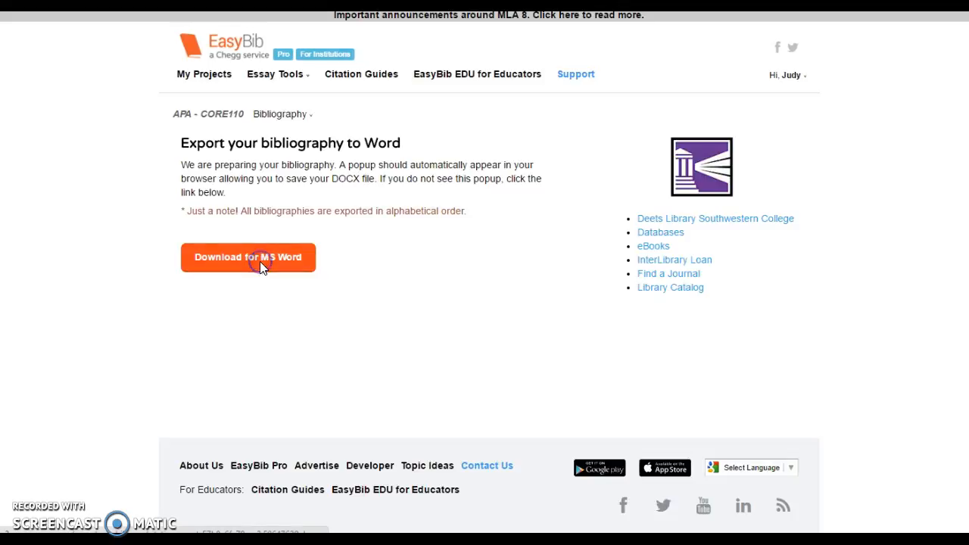
right_click(138, 528)
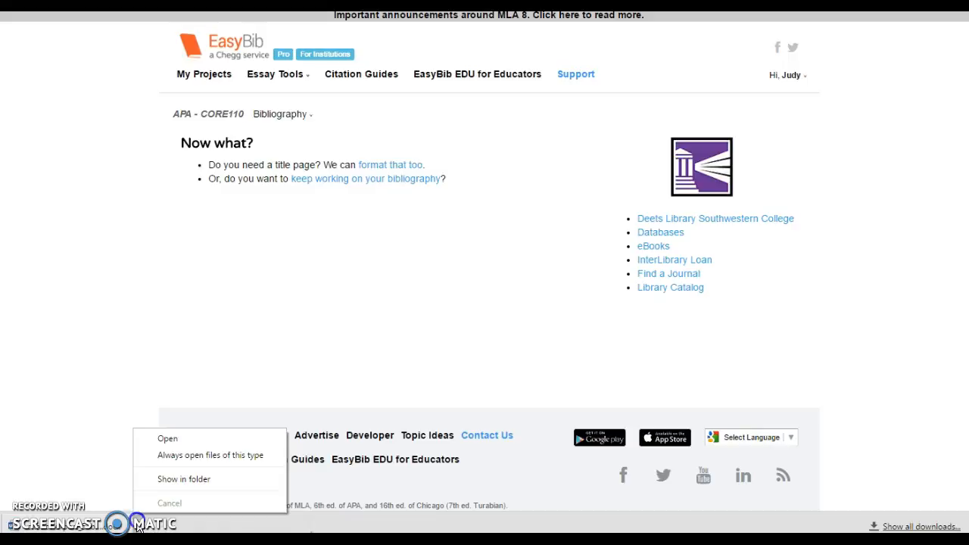
left_click(150, 437)
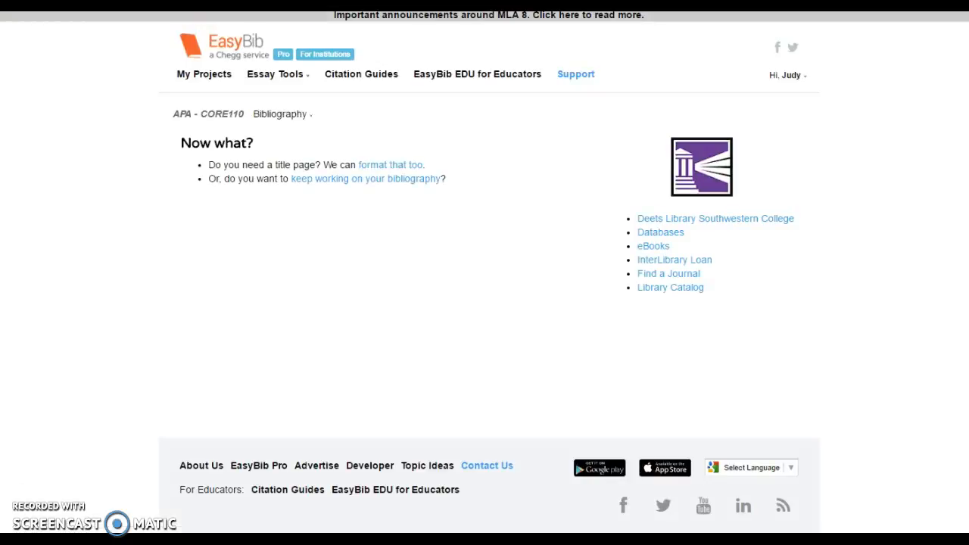
Return to the project list and open the bibliography of the APA - CORE110 project.
left_click_drag(227, 79, 205, 78)
left_click(230, 111)
left_click(203, 76)
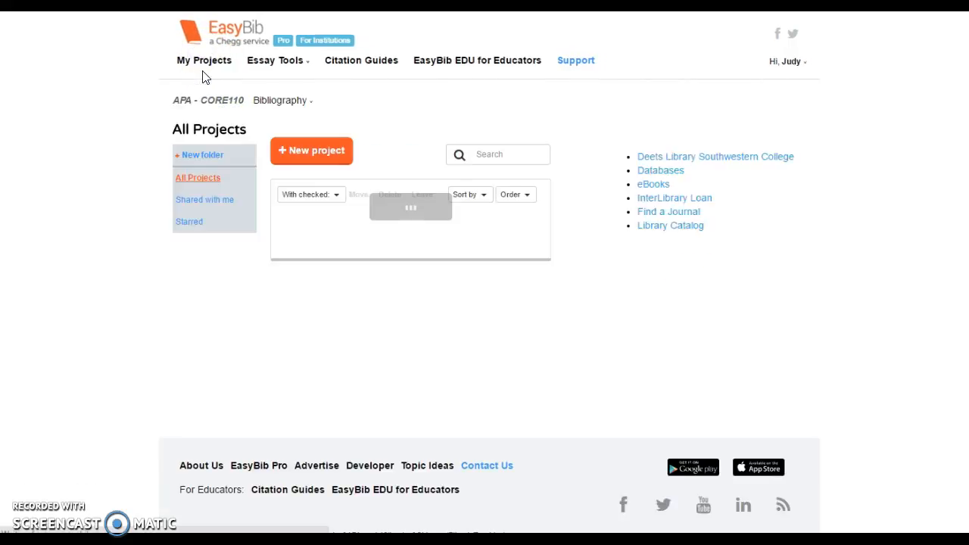
left_click(335, 250)
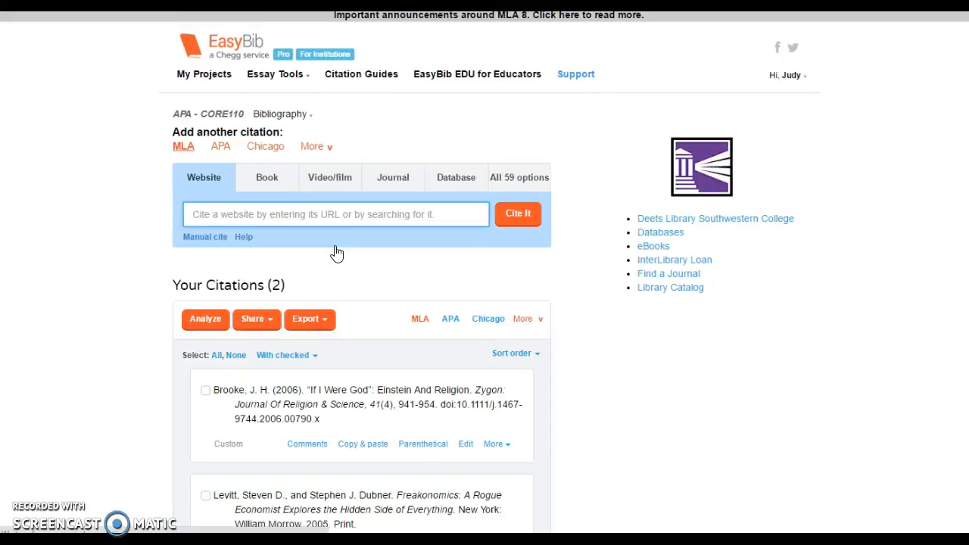
Open the manual citation form for a journal article and review its online database fields.
left_click(390, 180)
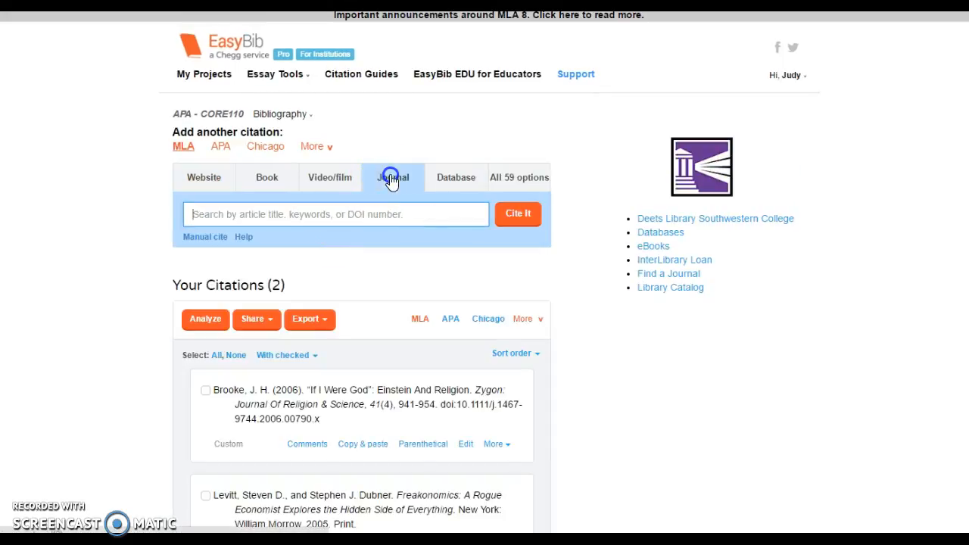
left_click(209, 238)
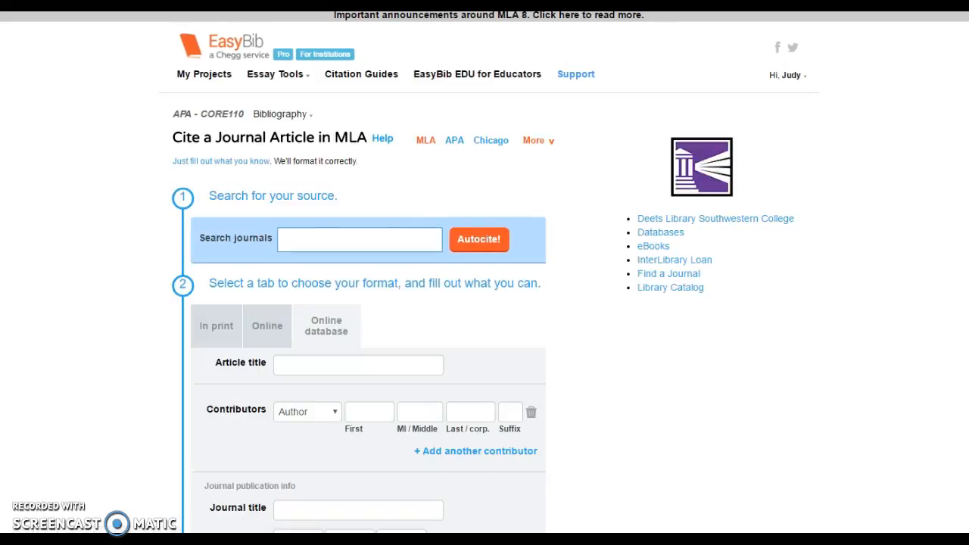
scroll(485, 303, "down", 3)
scroll(358, 303, "down", 2)
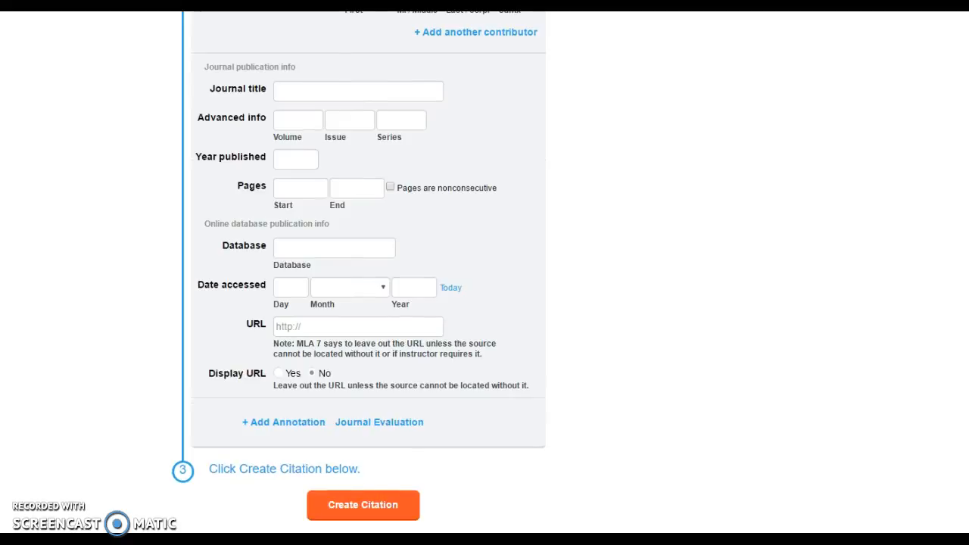
scroll(368, 273, "up", 5)
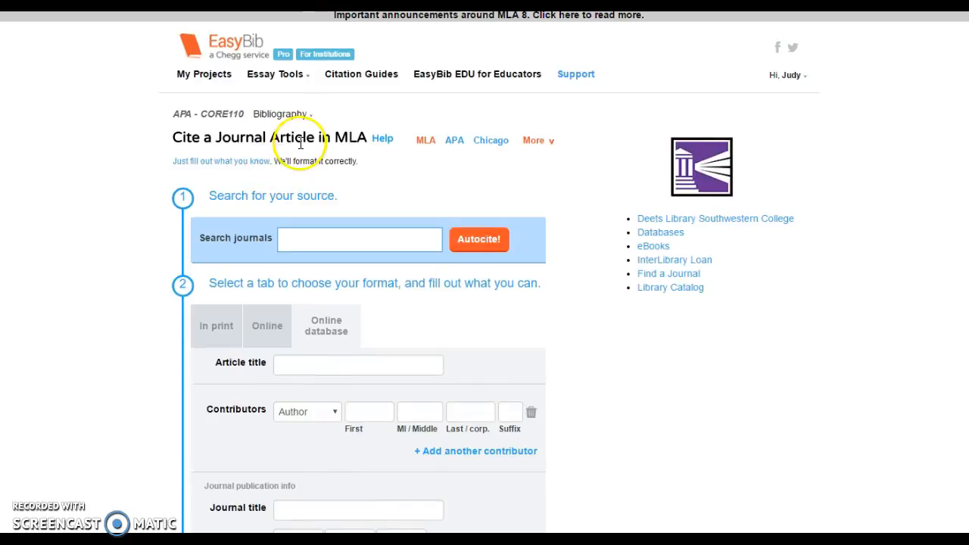
Go back through the project list to the APA - CORE110 bibliography and open the parenthetical citation for the Freakonomics book.
left_click(213, 84)
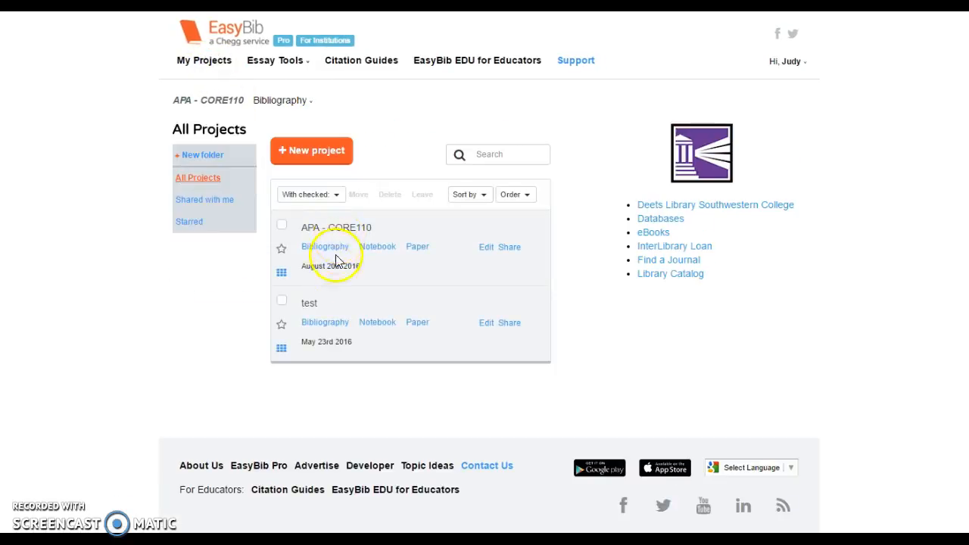
left_click(321, 247)
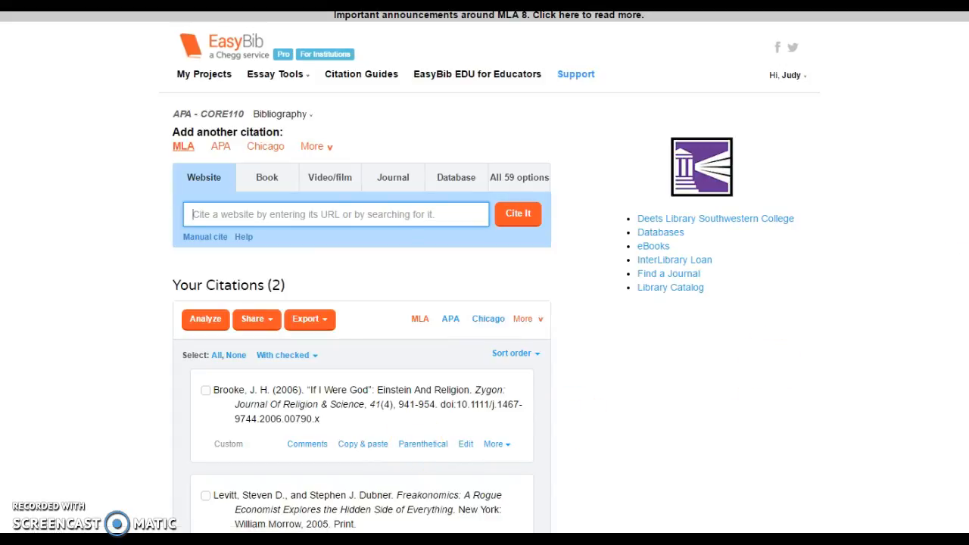
scroll(963, 262, "down", 2)
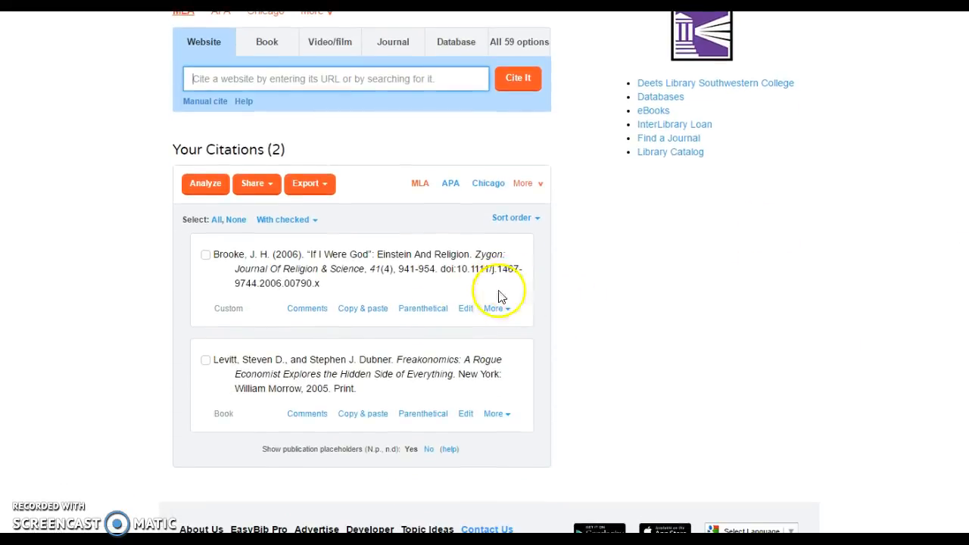
left_click(418, 414)
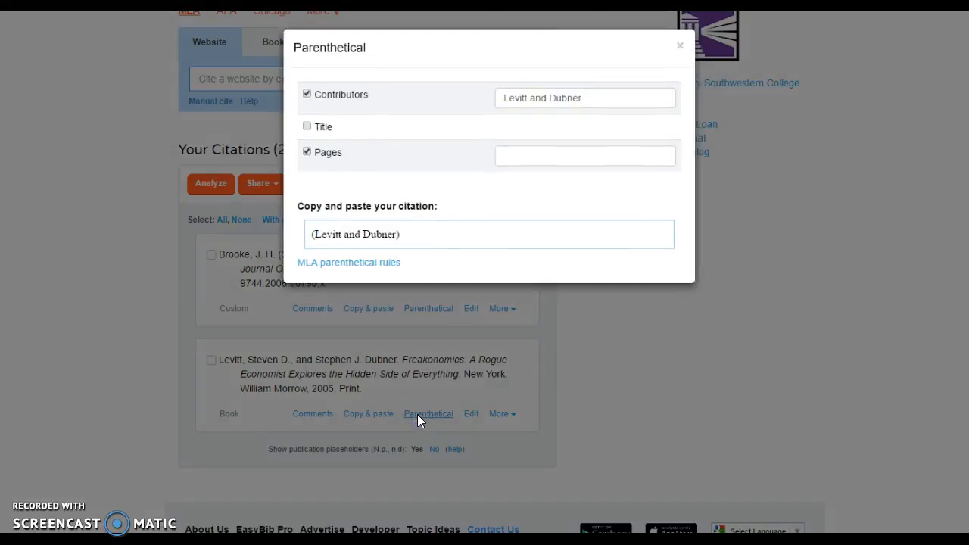
Set the parenthetical citation's page to 45, select the generated citation text and close the dialog.
left_click(515, 154)
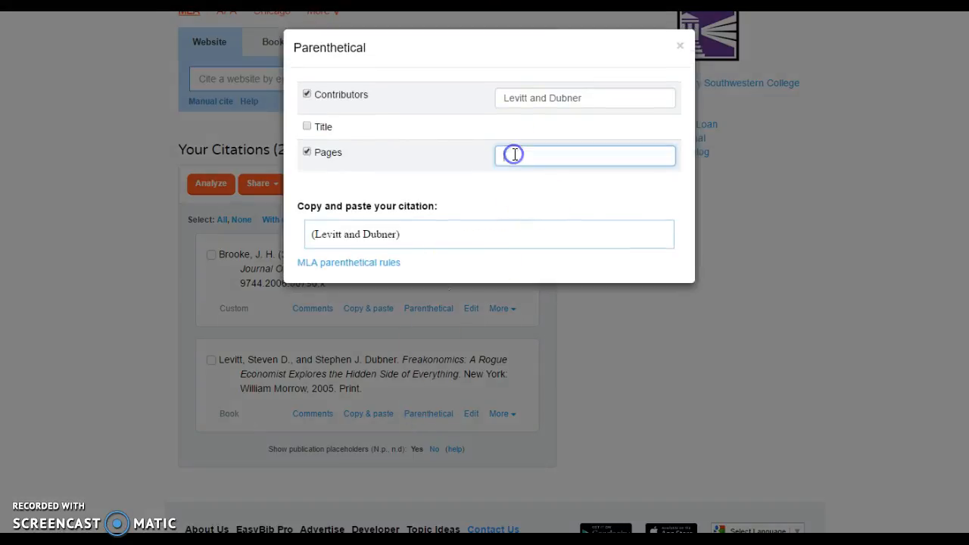
type("45")
left_click(415, 236)
left_click_drag(415, 235, 311, 237)
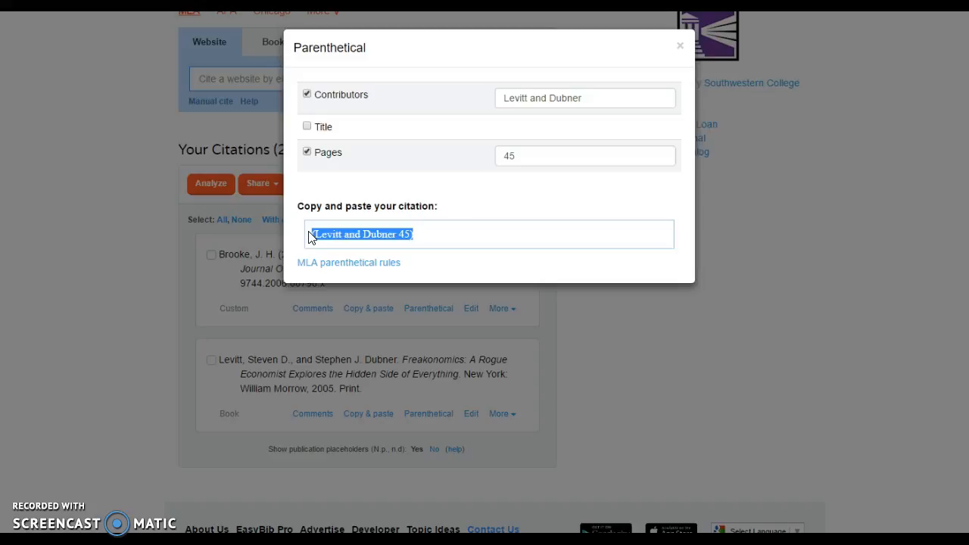
left_click(683, 49)
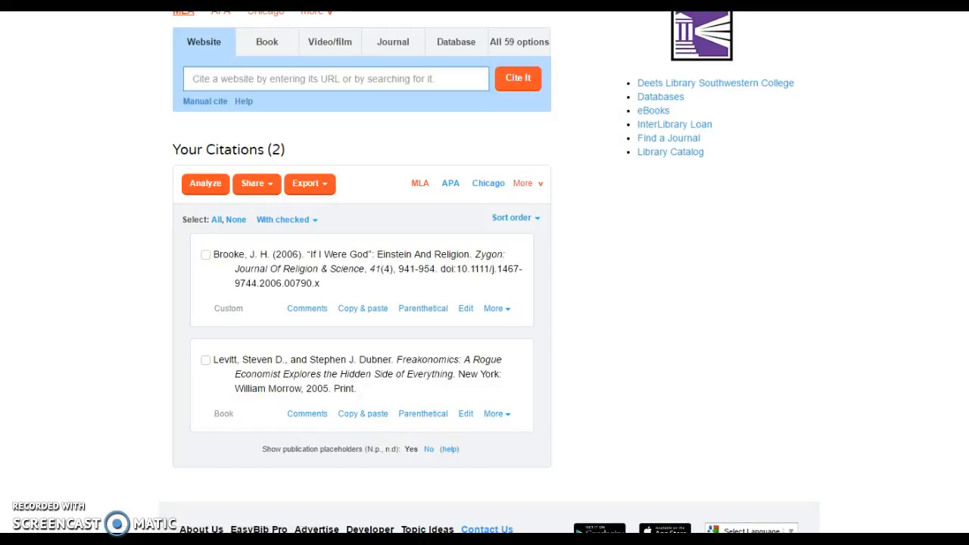
Switch to the Deets Library website and open its Writing & Citations help page.
key("ctrl+Tab")
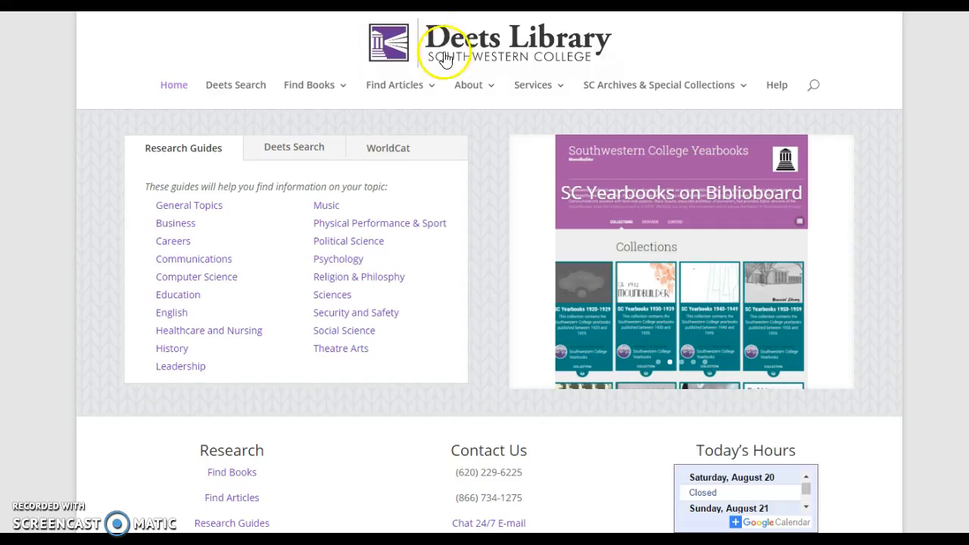
mouse_move(562, 98)
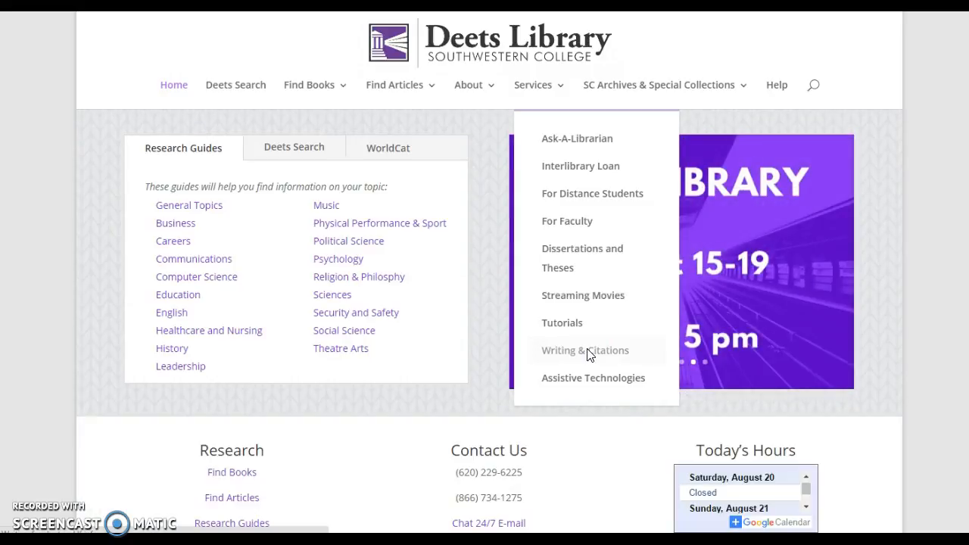
left_click(590, 352)
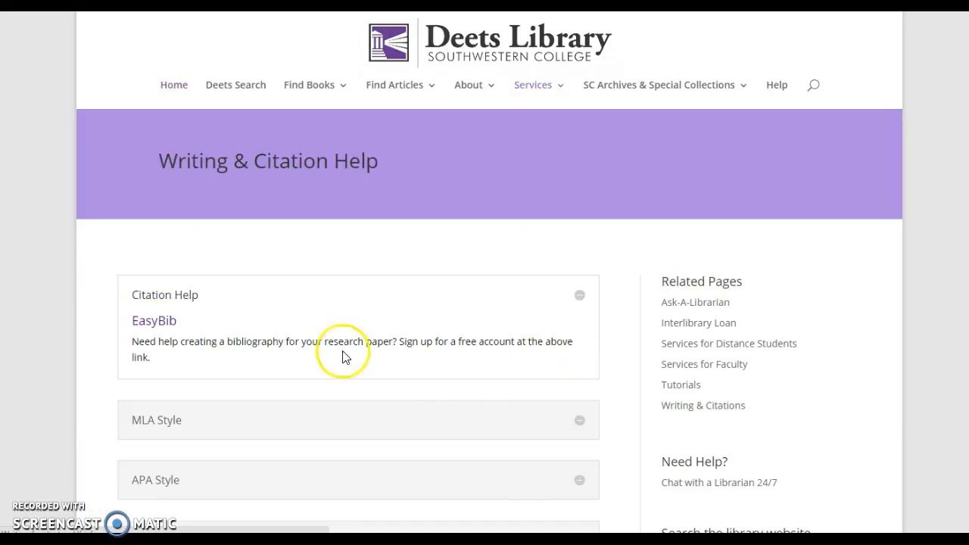